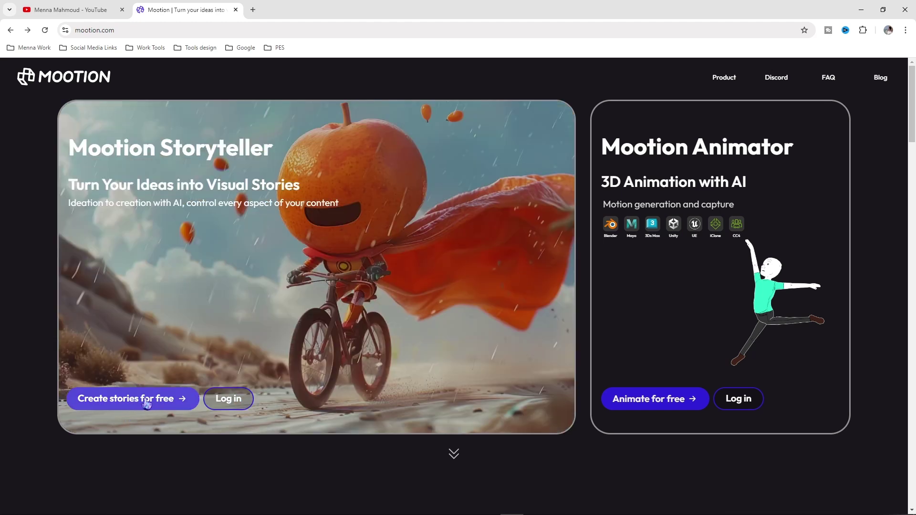
Step: Sign up for a free Mootion Storyteller account by filling in the email address, the password and its confirmation
left_click(148, 401)
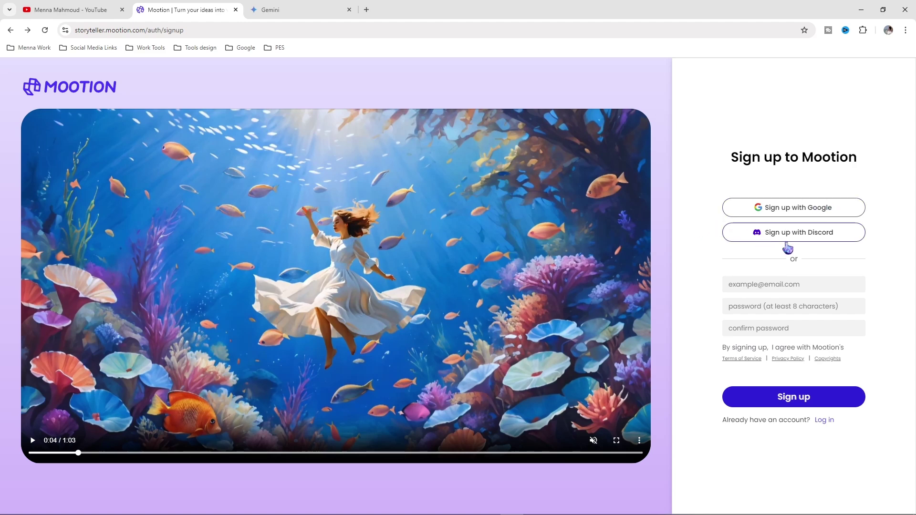
left_click(752, 282)
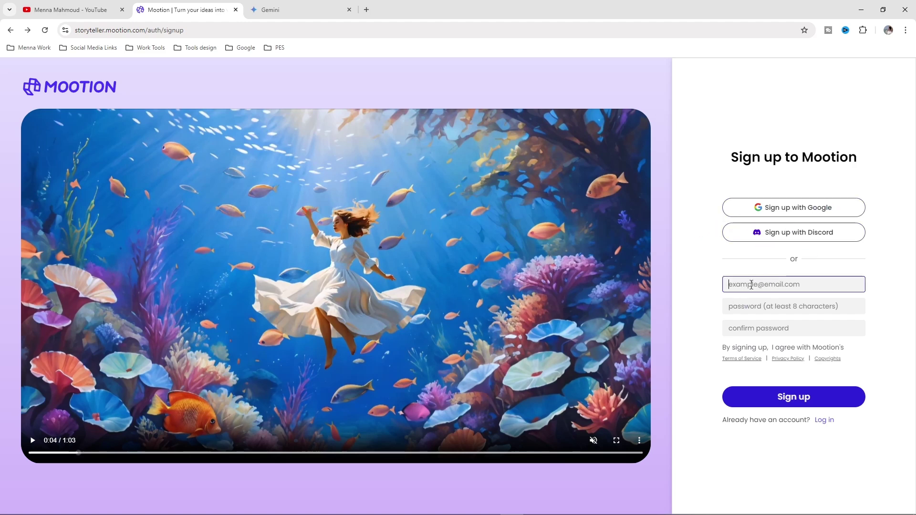
left_click(749, 306)
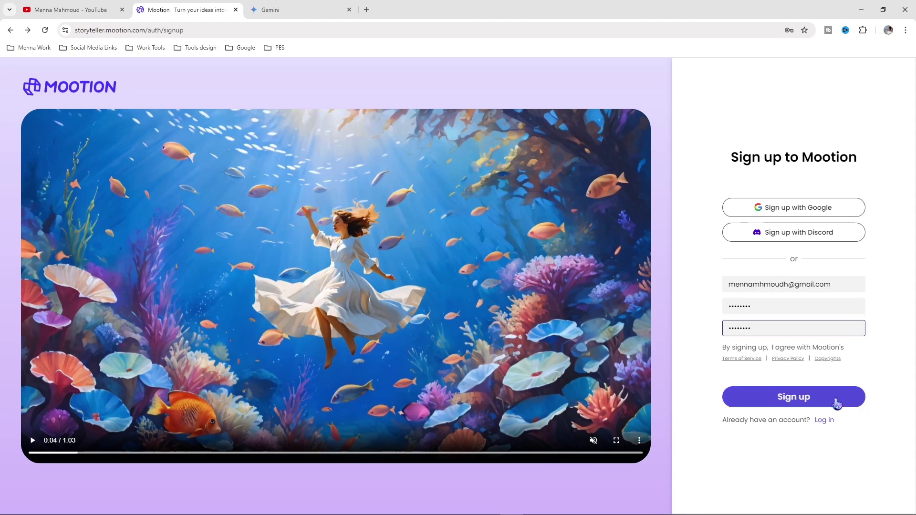
left_click(800, 402)
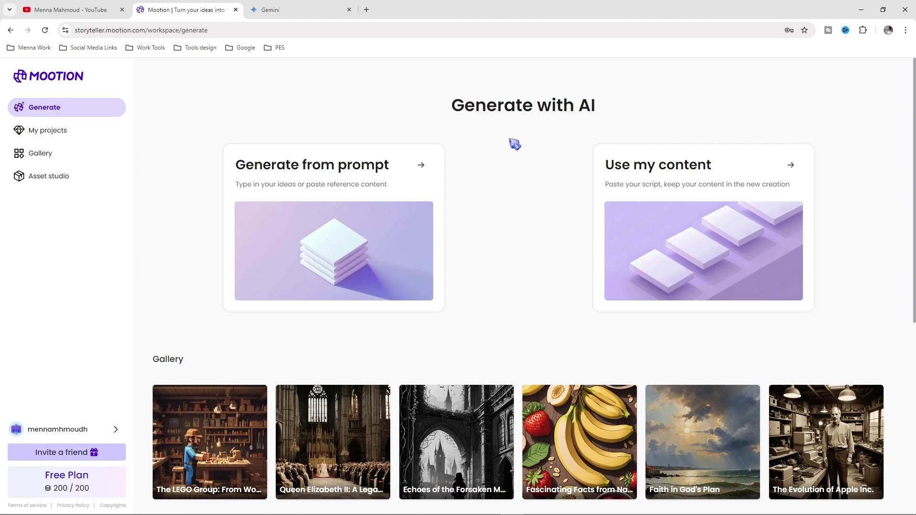
Step: Look over the My projects, Gallery and Asset studio pages of the workspace
left_click(48, 131)
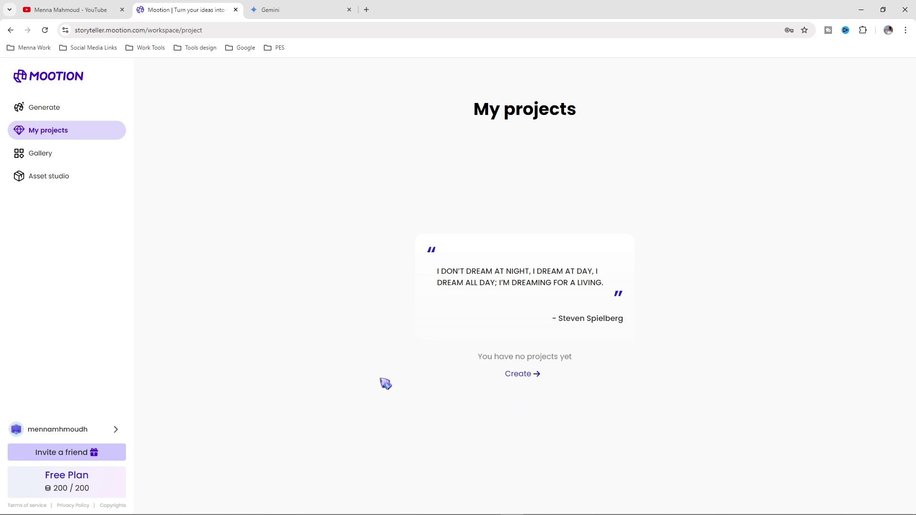
left_click(63, 161)
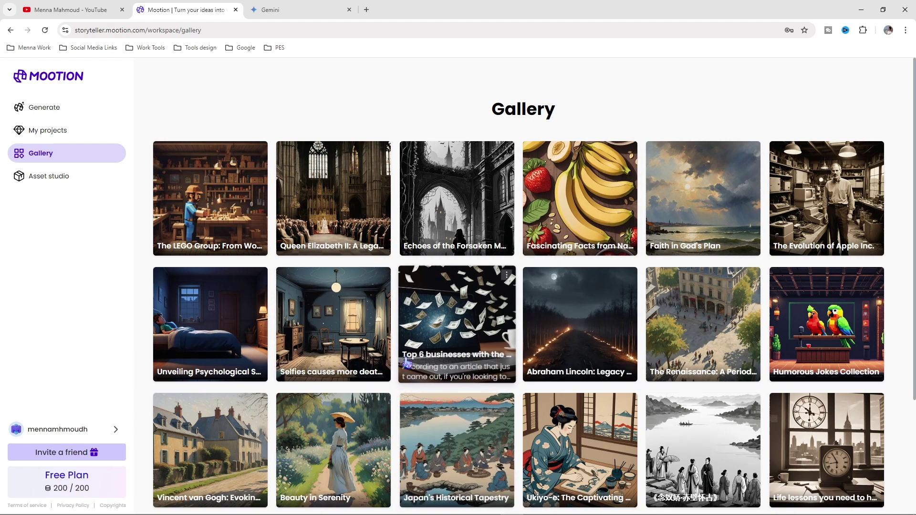
left_click(50, 184)
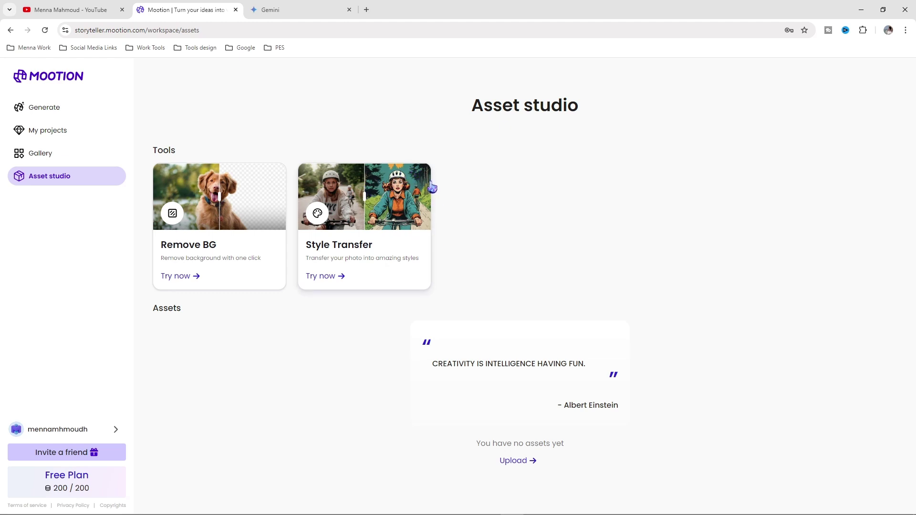
Step: Return to the generation page and start a new project with Generate from prompt
left_click(58, 116)
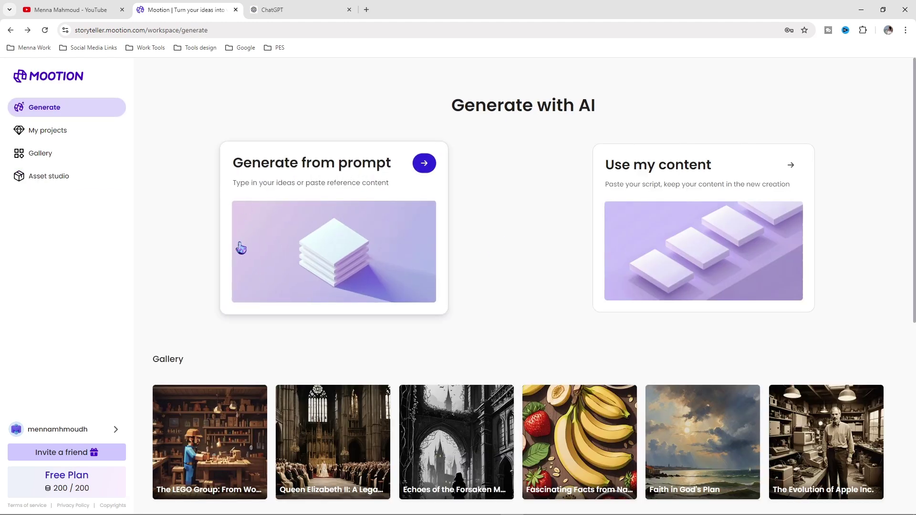
left_click(368, 181)
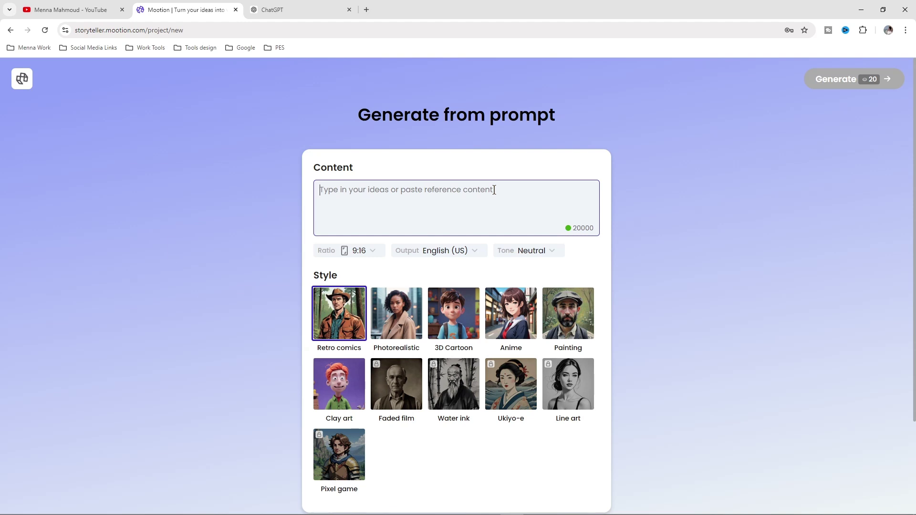
Step: Switch to ChatGPT and send the prompt "اكتب 10 افكار لقصص تعليمية للاطفال باللغة الانجليزية"
left_click(279, 10)
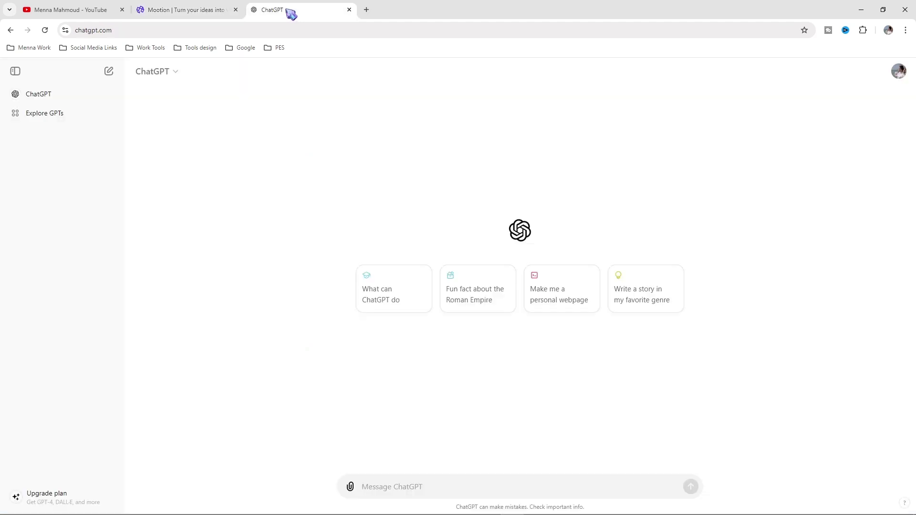
right_click(437, 489)
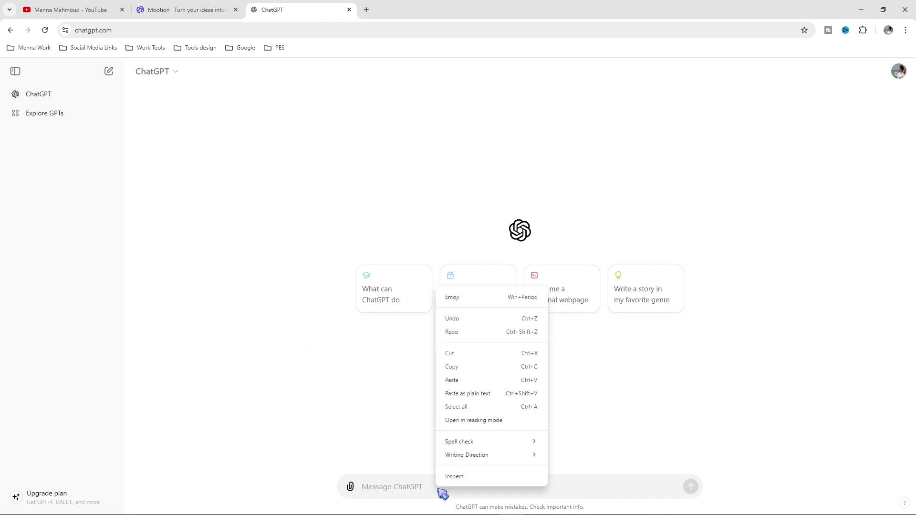
left_click(456, 405)
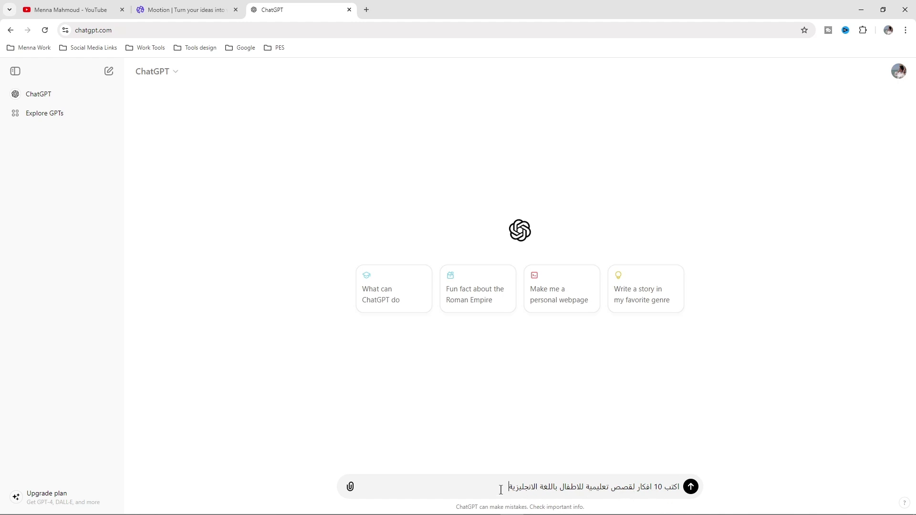
left_click(691, 488)
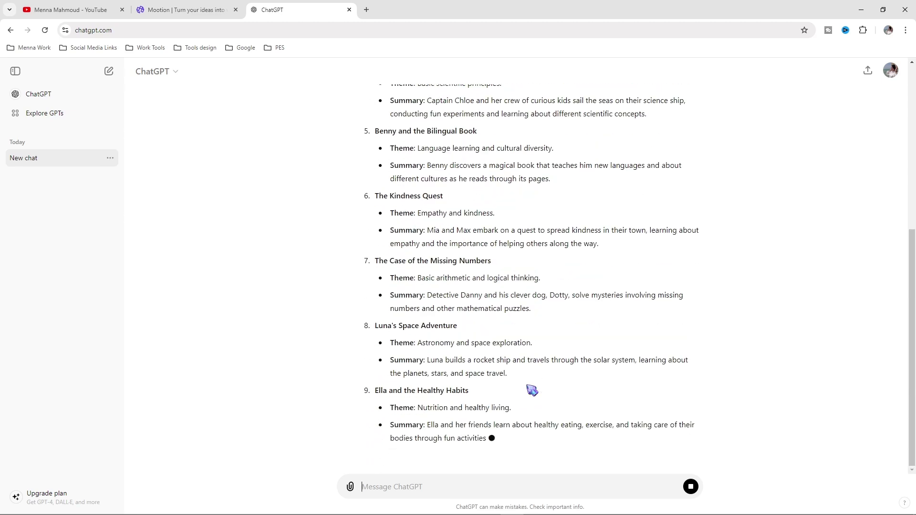
Step: Copy the summary text of the "Luna's Space Adventure" idea from the list of story ideas
scroll(409, 317, "up", 2)
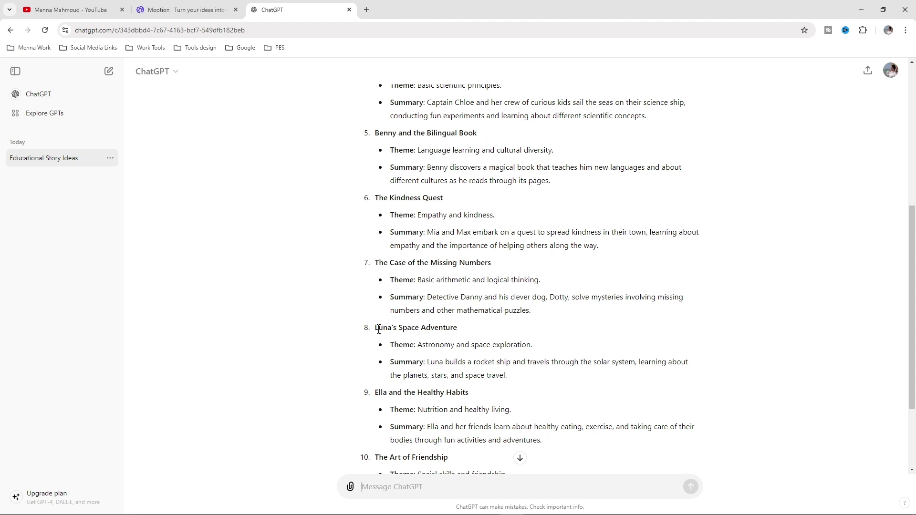
left_click_drag(374, 329, 466, 337)
left_click_drag(390, 344, 429, 372)
left_click(447, 345)
left_click_drag(428, 362, 690, 380)
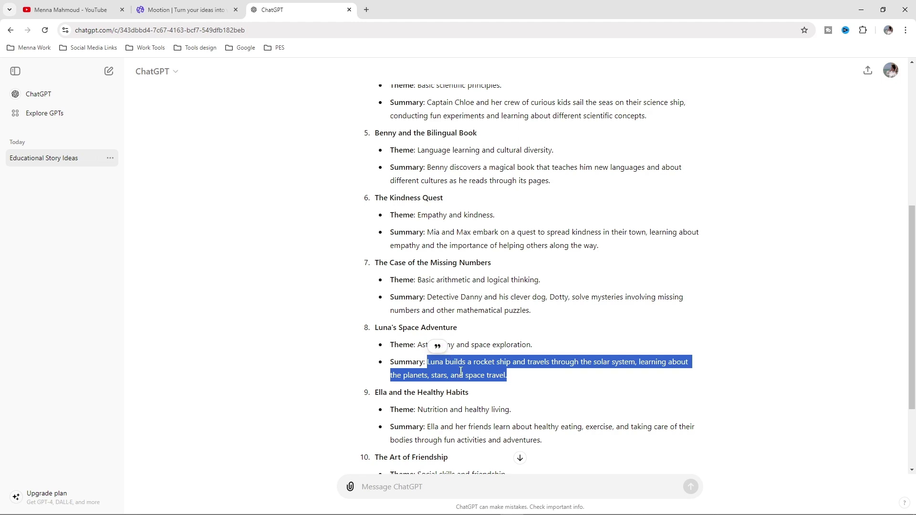
right_click(461, 370)
left_click(486, 382)
Step: Switch back to Mootion and paste the copied Luna summary as the content of the new story
left_click(186, 8)
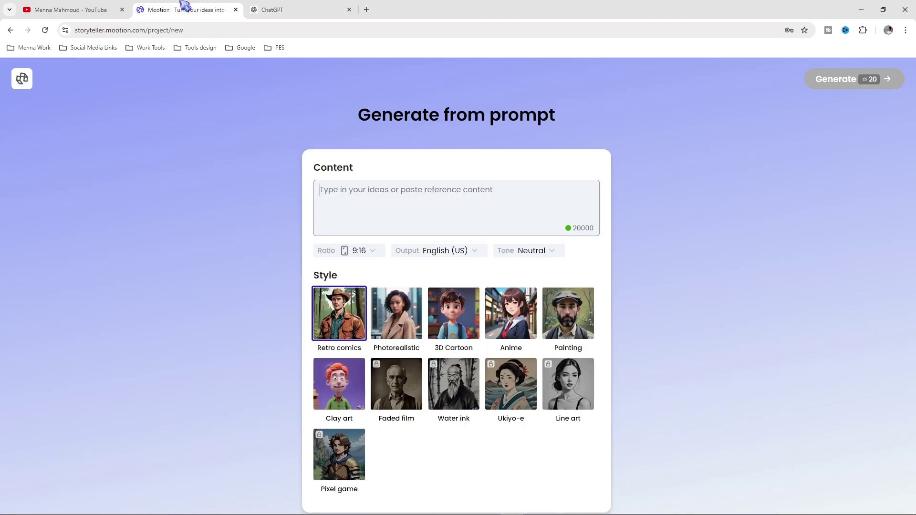
right_click(360, 190)
left_click(397, 286)
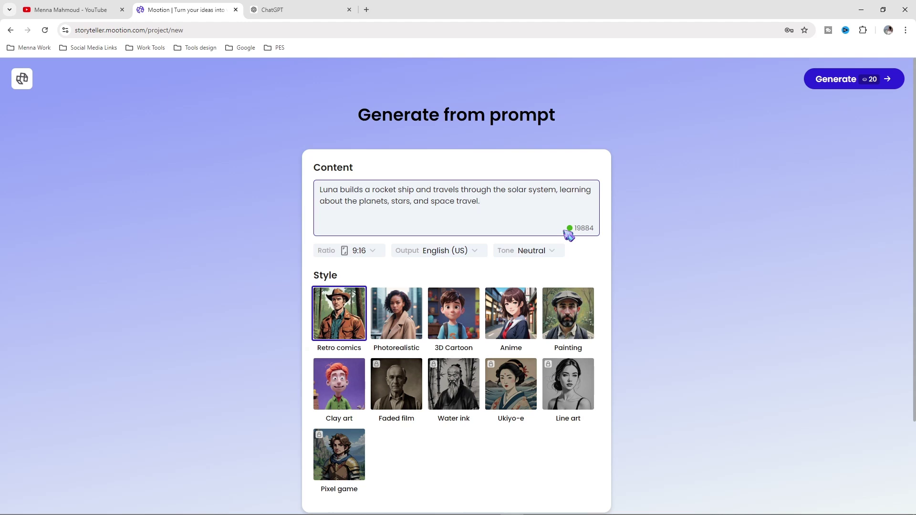
Step: Set the video ratio to 16:9 and choose the 3D Cartoon style
left_click(351, 258)
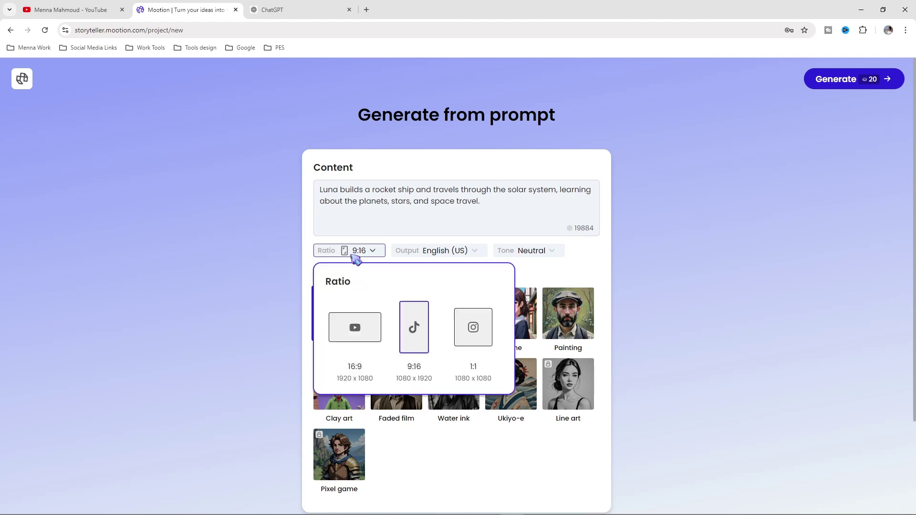
left_click(365, 336)
left_click(366, 254)
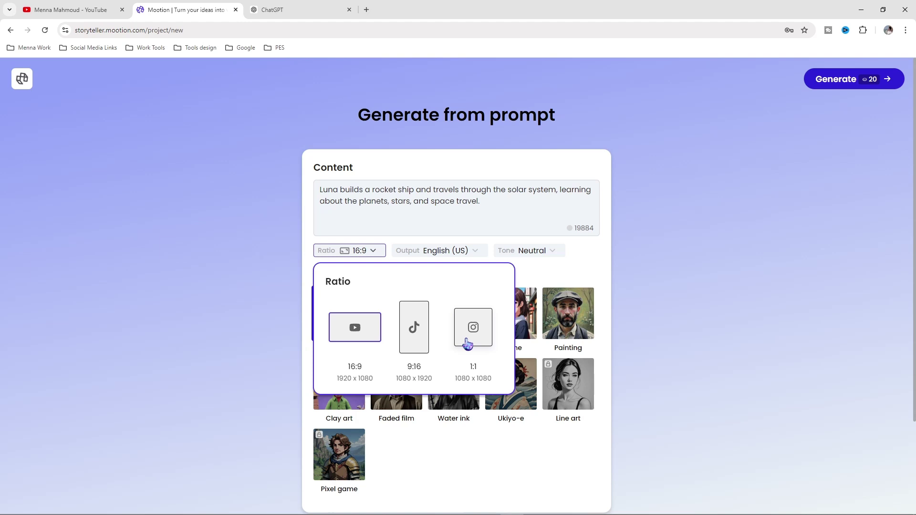
left_click(355, 330)
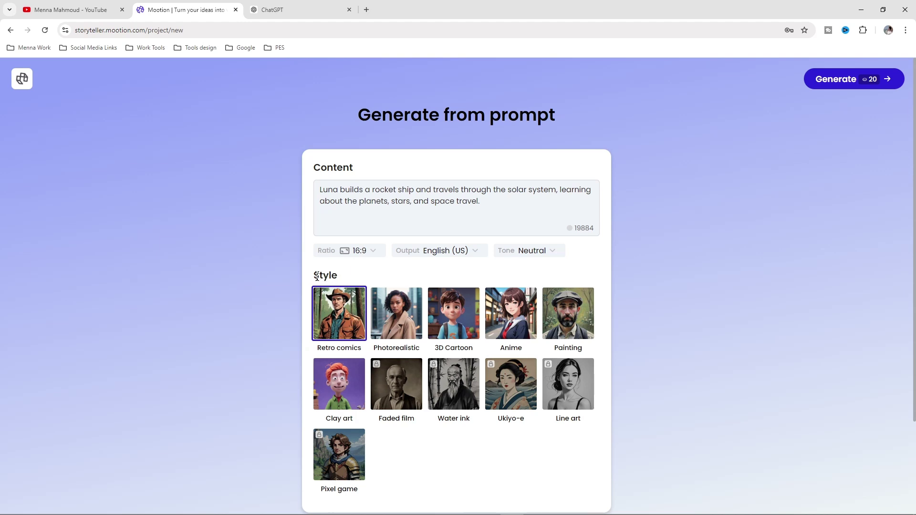
left_click(461, 334)
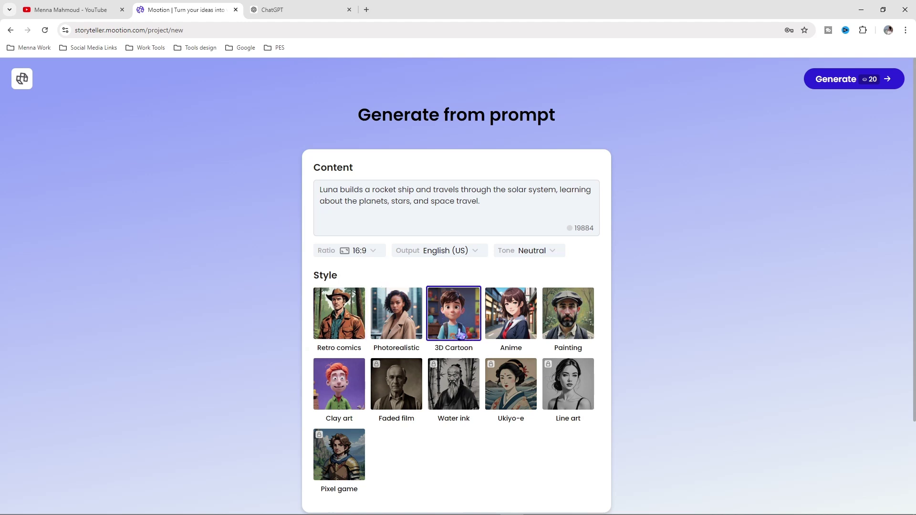
left_click(547, 253)
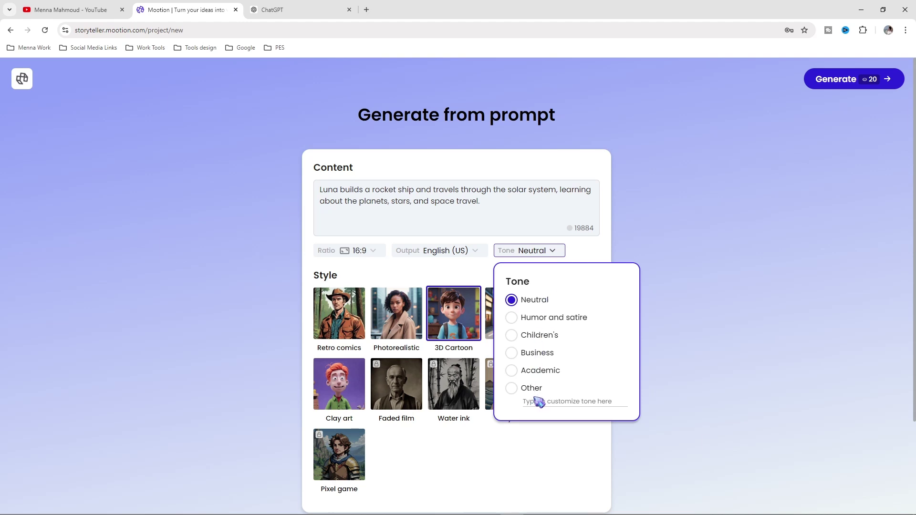
left_click(511, 389)
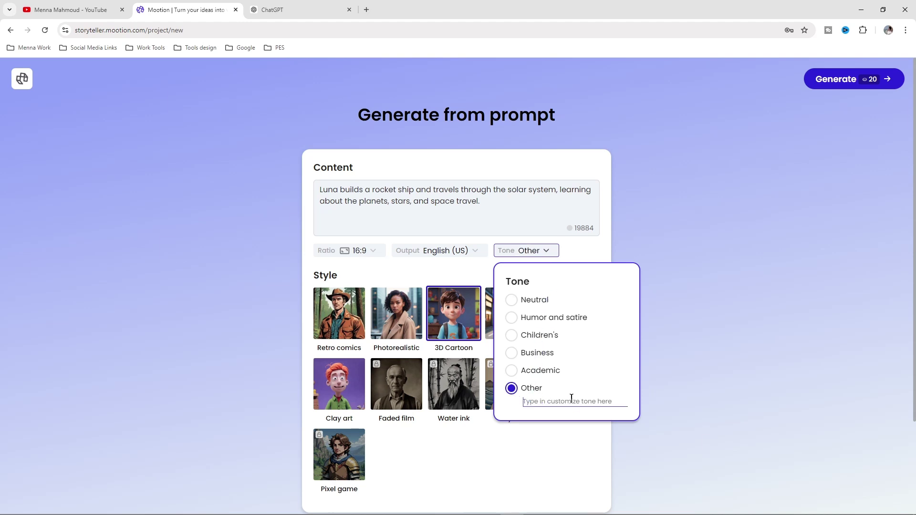
left_click(511, 301)
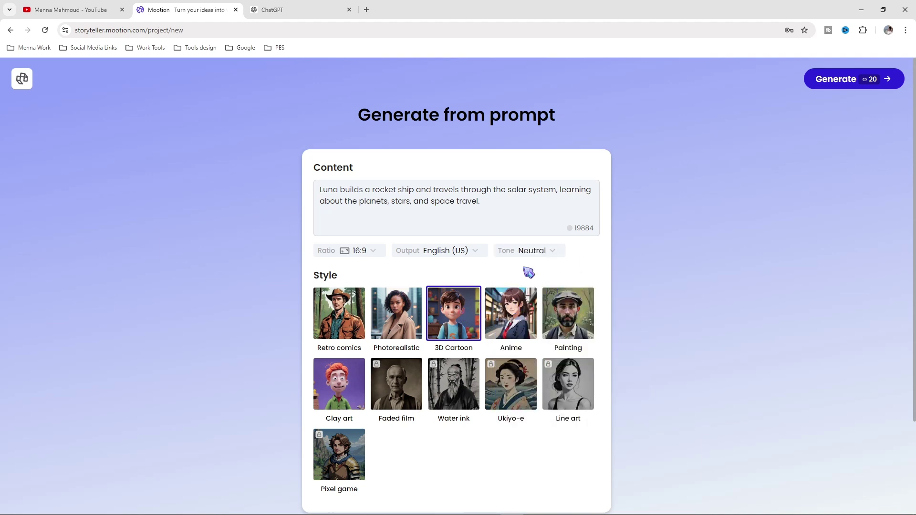
Step: Generate the story from the prompt
left_click(864, 87)
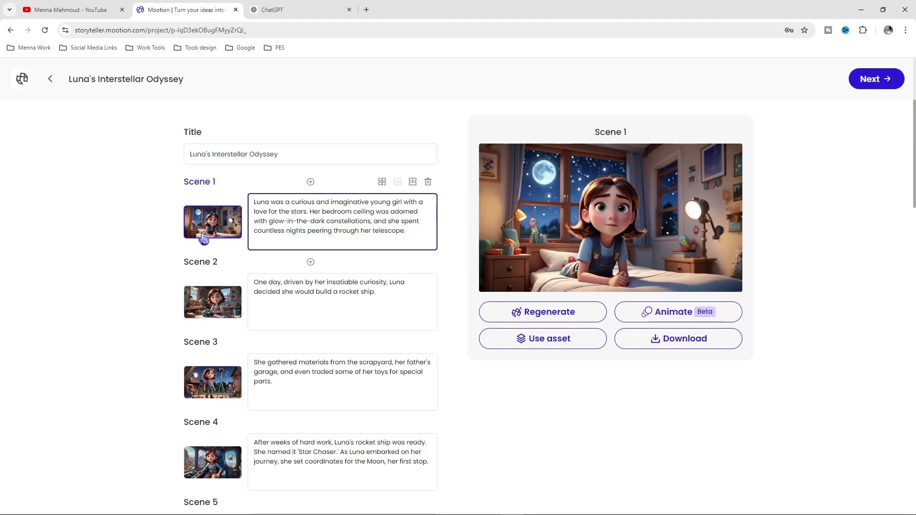
Step: Review the narration text and images of the generated scenes, from scene 1 through scene 15
left_click_drag(425, 231, 249, 202)
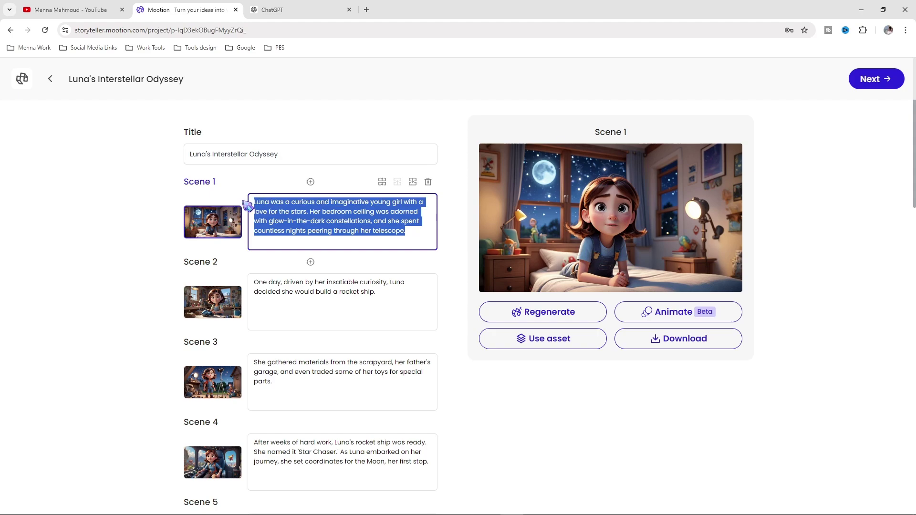
scroll(242, 425, "down", 18)
scroll(242, 424, "down", 1)
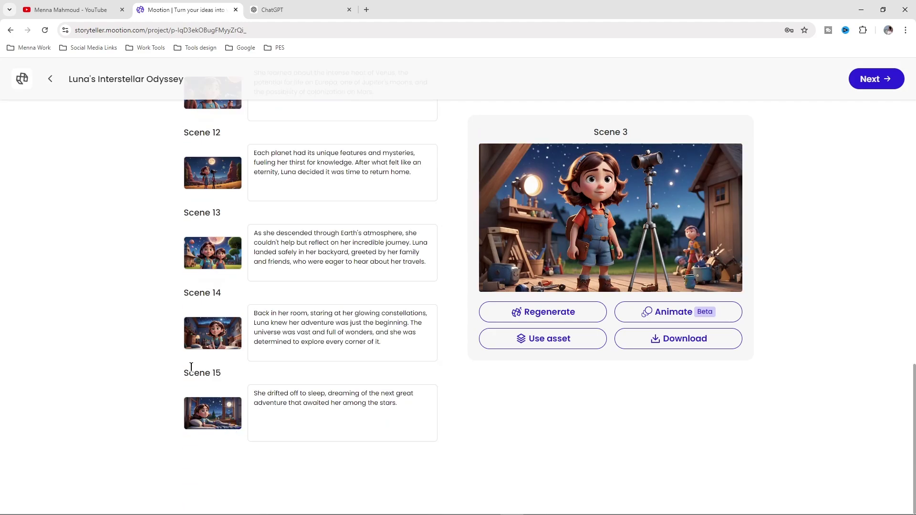
scroll(204, 428, "up", 19)
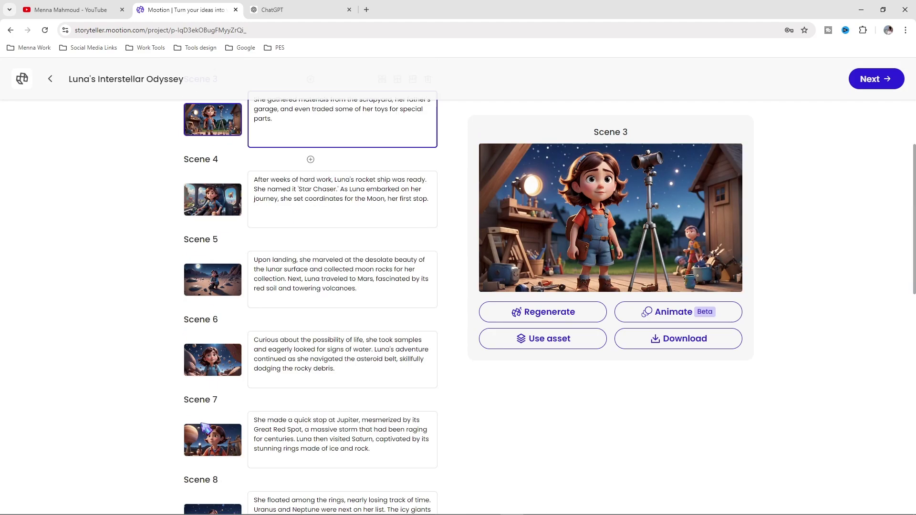
left_click(217, 231)
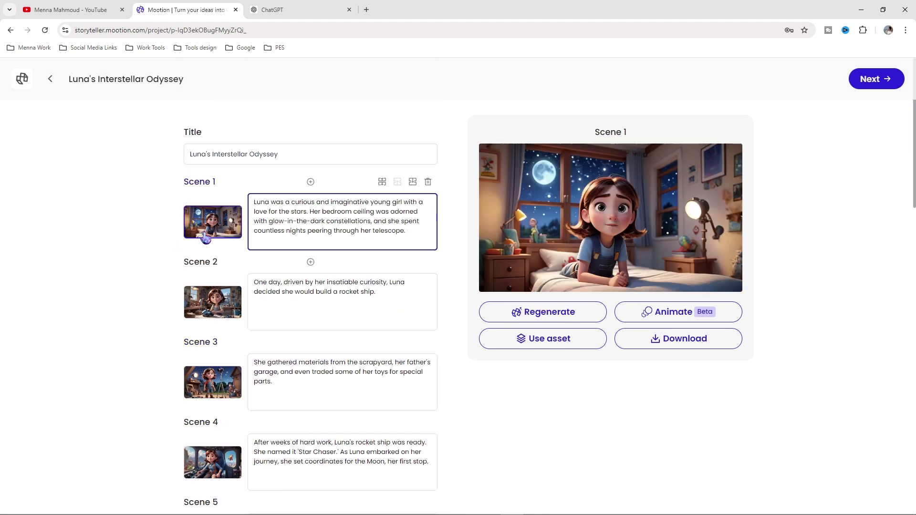
left_click_drag(414, 234, 239, 201)
left_click(328, 228)
left_click(338, 298)
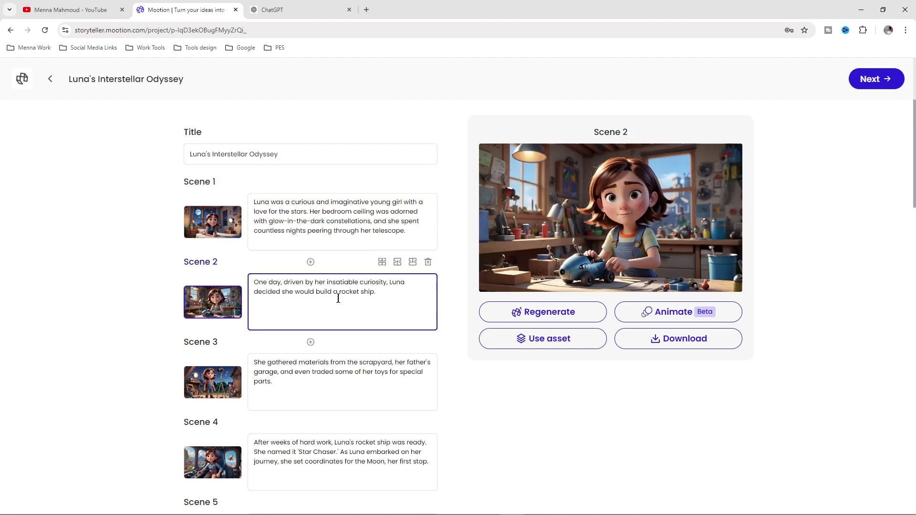
Step: Regenerate the image of scene 3 with its existing prompt and no pose reference
left_click(213, 381)
scroll(225, 409, "down", 2)
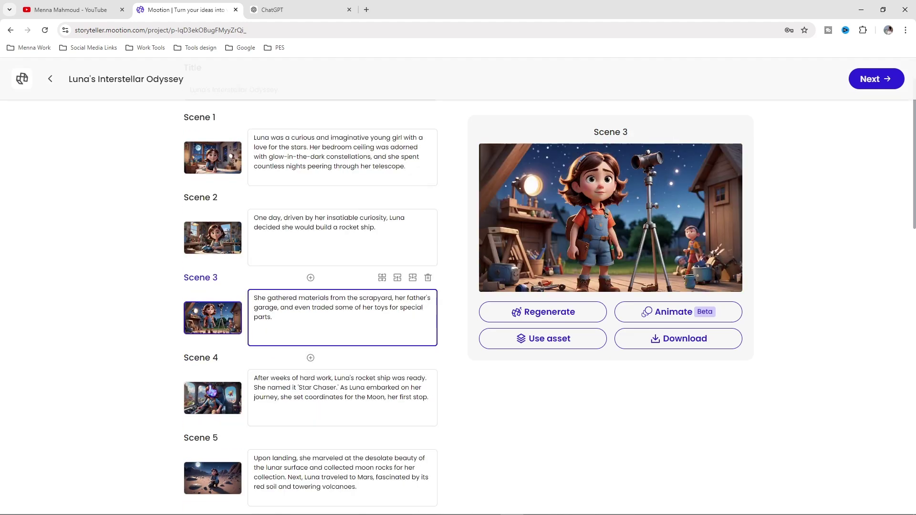
scroll(234, 395, "up", 1)
scroll(208, 421, "up", 1)
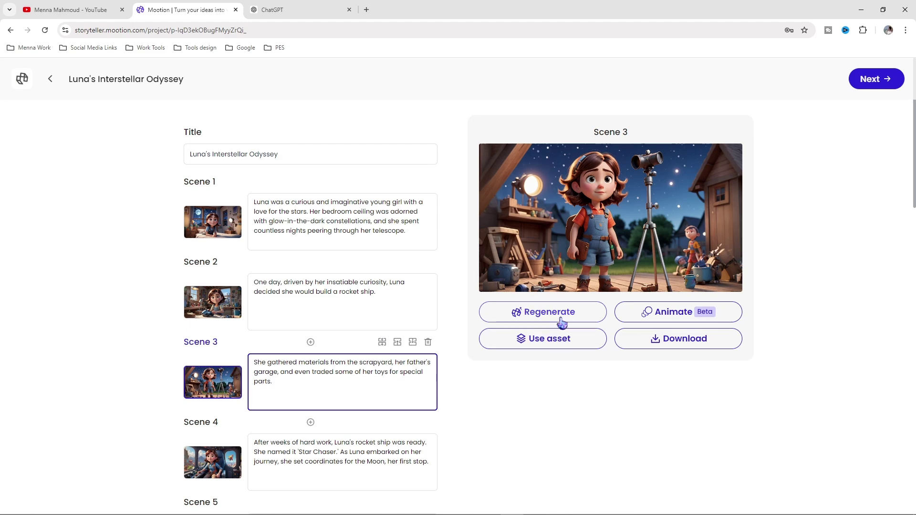
left_click(561, 320)
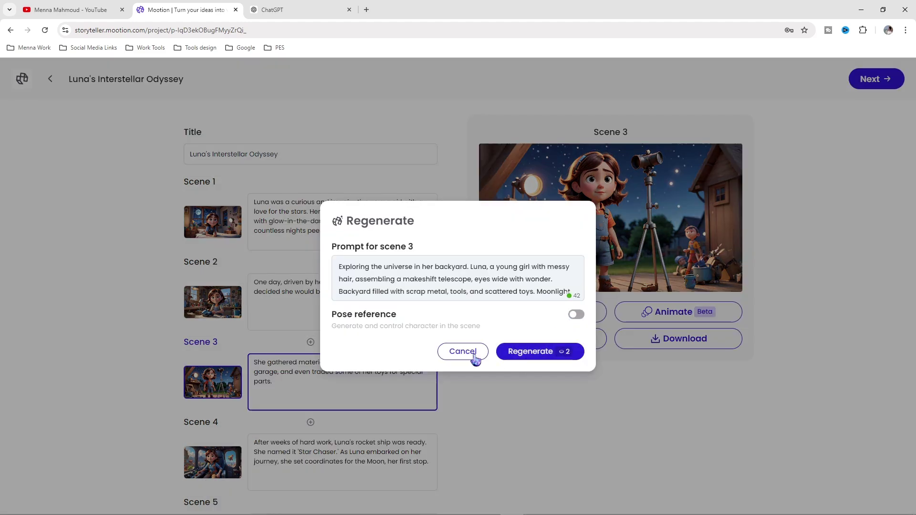
left_click(538, 355)
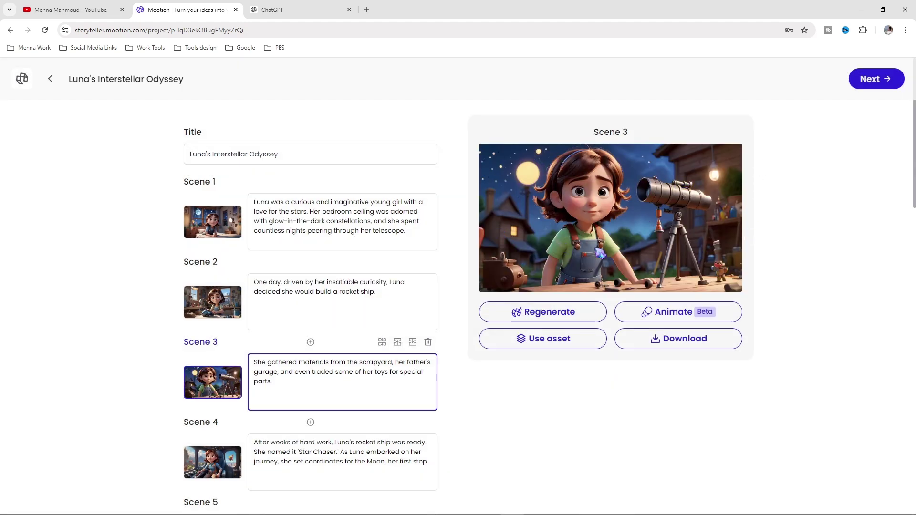
Step: Split scene 5 into two new scenes and display the new scene 6 about Luna traveling to Mars
scroll(280, 395, "down", 3)
left_click(280, 395)
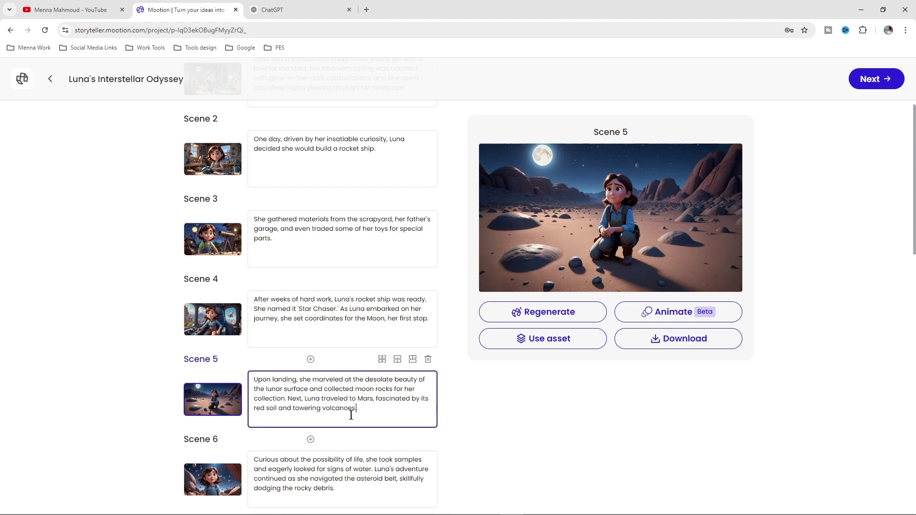
left_click_drag(351, 415, 234, 377)
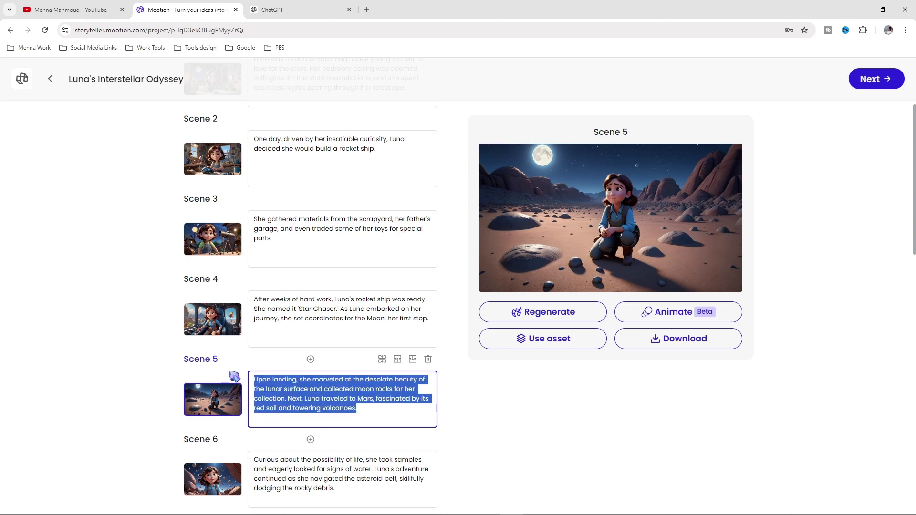
left_click(372, 413)
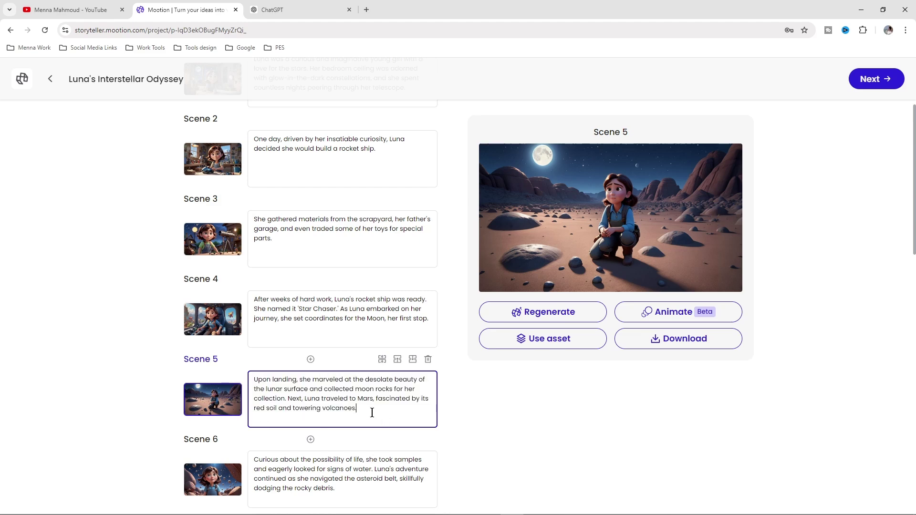
left_click(382, 360)
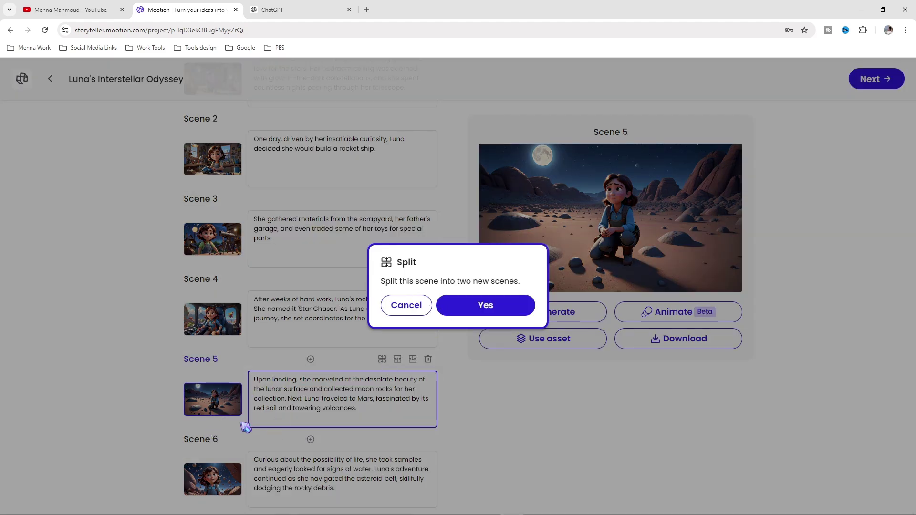
left_click(486, 306)
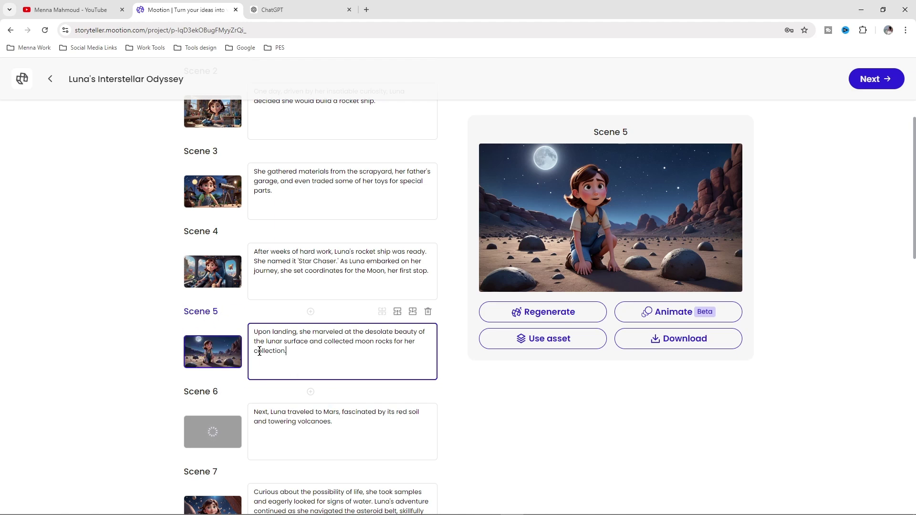
left_click(257, 407)
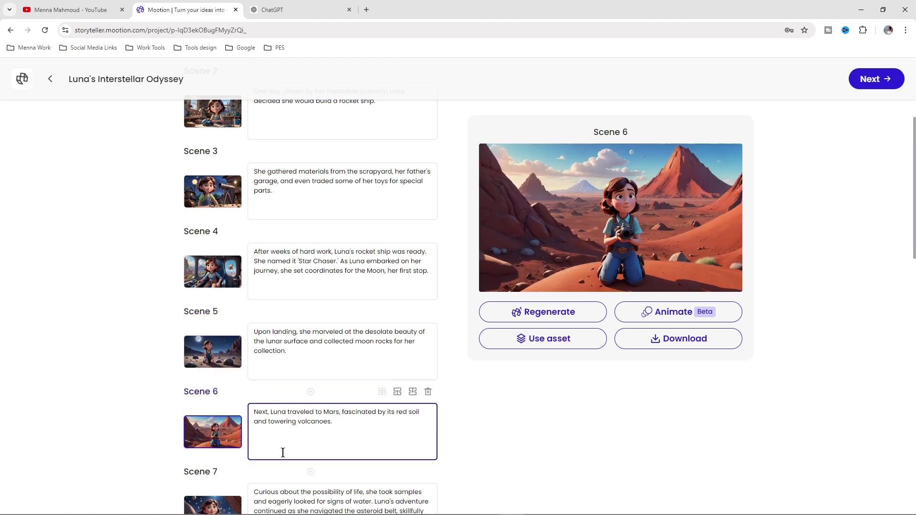
Step: Copy the full narration text of scene 14, about Luna descending through Earth's atmosphere
scroll(249, 458, "down", 15)
left_click(279, 357)
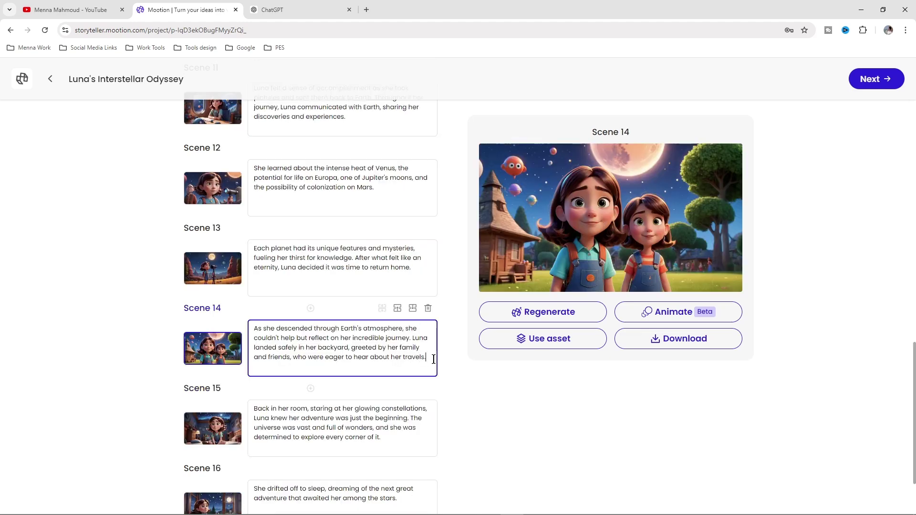
left_click_drag(433, 358, 252, 327)
right_click(268, 337)
left_click(363, 152)
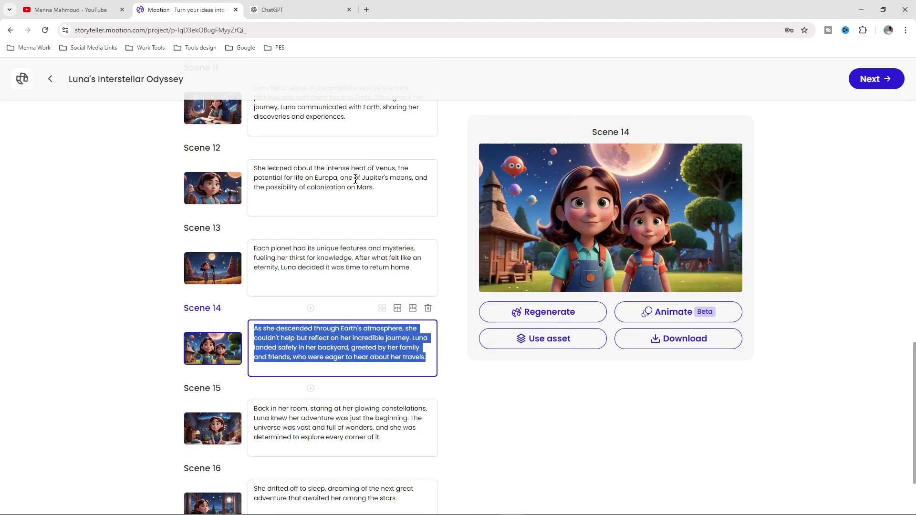
Step: Switch to ChatGPT and request an Arabic translation of the copied narration with "ترجم الي اللغة العربية"
left_click(252, 8)
key("ctrl+v")
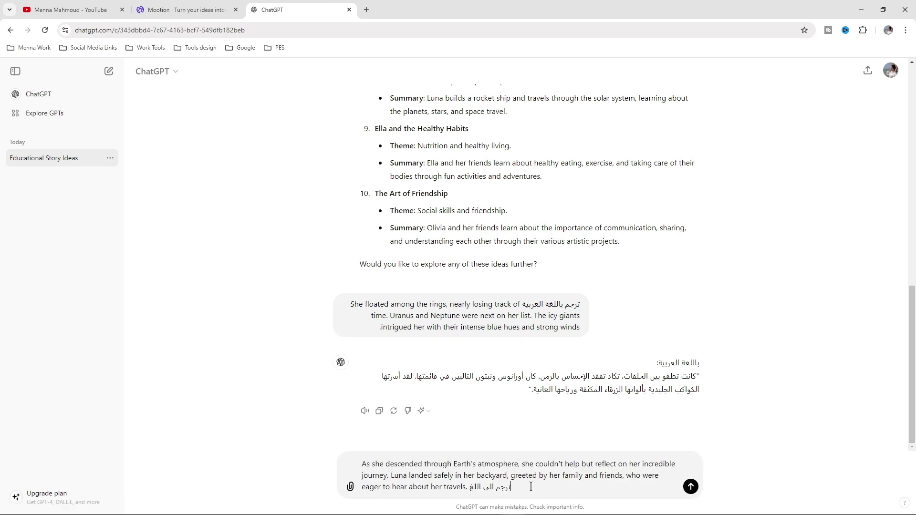
type("ترجم الي اللغة العربية")
key("Return")
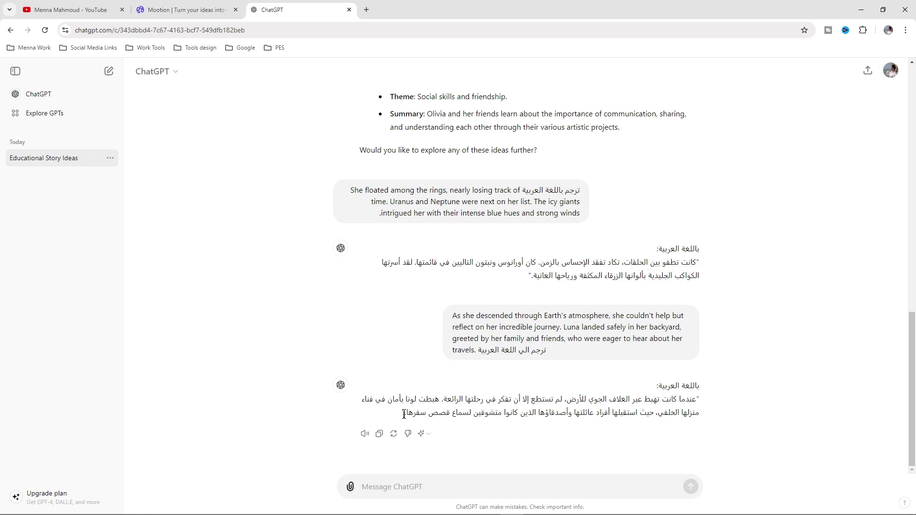
Step: Switch back to the Mootion project, animate the image of scene 1 and play the generated clip
left_click(159, 9)
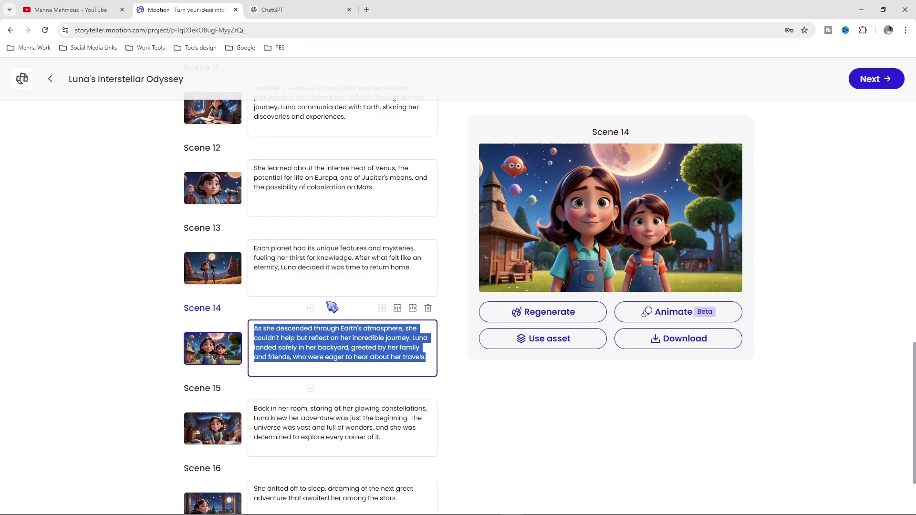
left_click(322, 348)
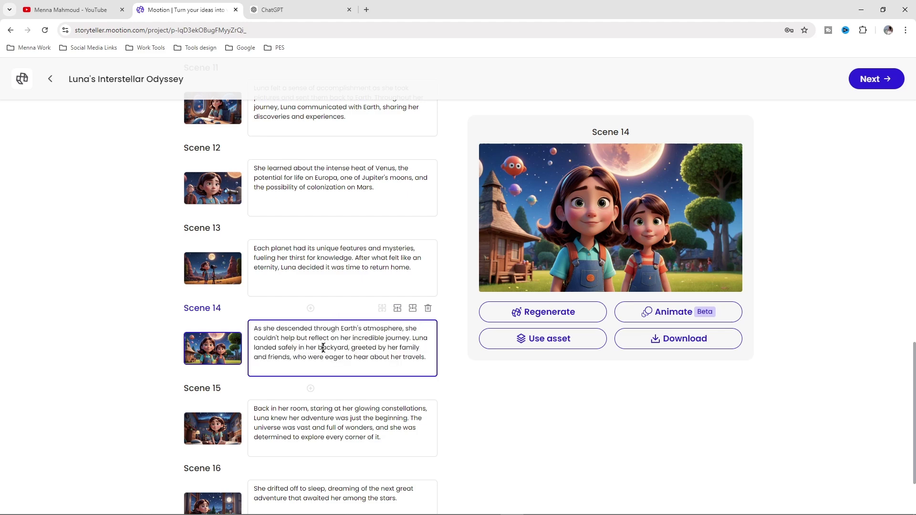
scroll(352, 380, "down", 2)
scroll(324, 400, "up", 20)
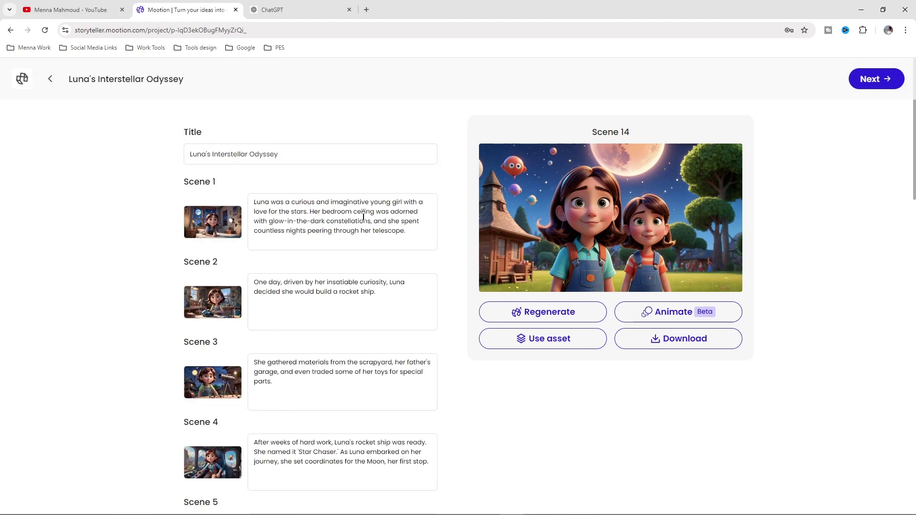
left_click(378, 230)
scroll(322, 402, "down", 3)
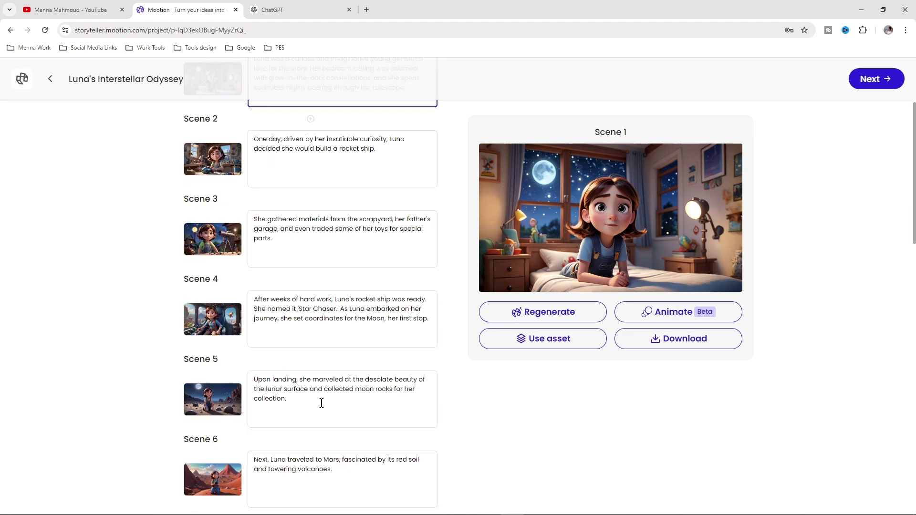
scroll(323, 396, "up", 3)
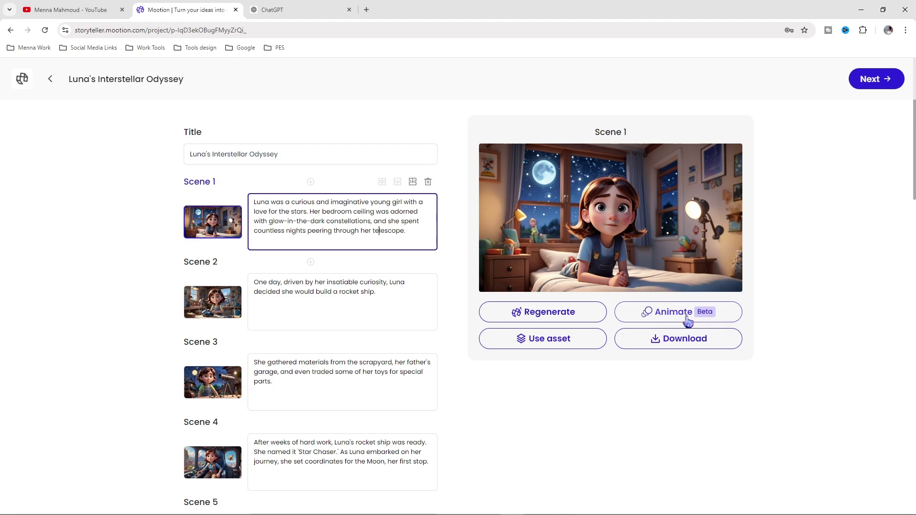
left_click(671, 318)
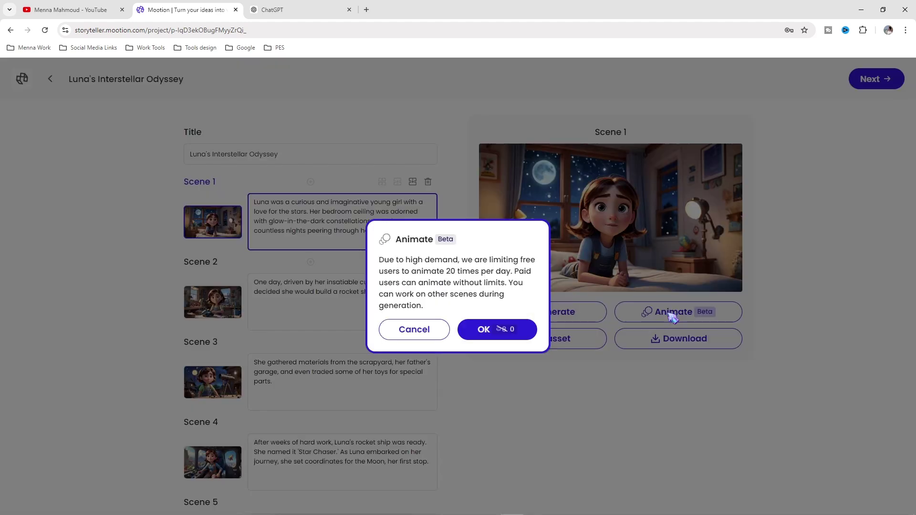
left_click(500, 337)
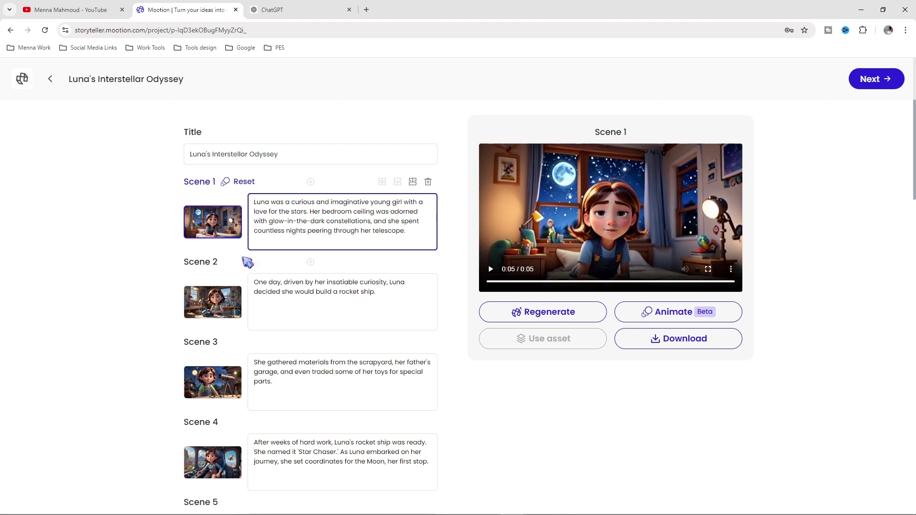
left_click(490, 270)
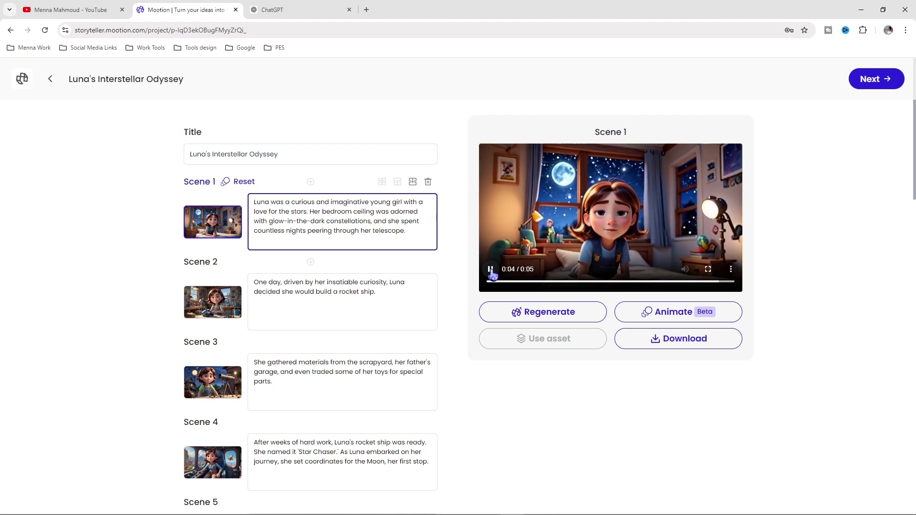
left_click(225, 316)
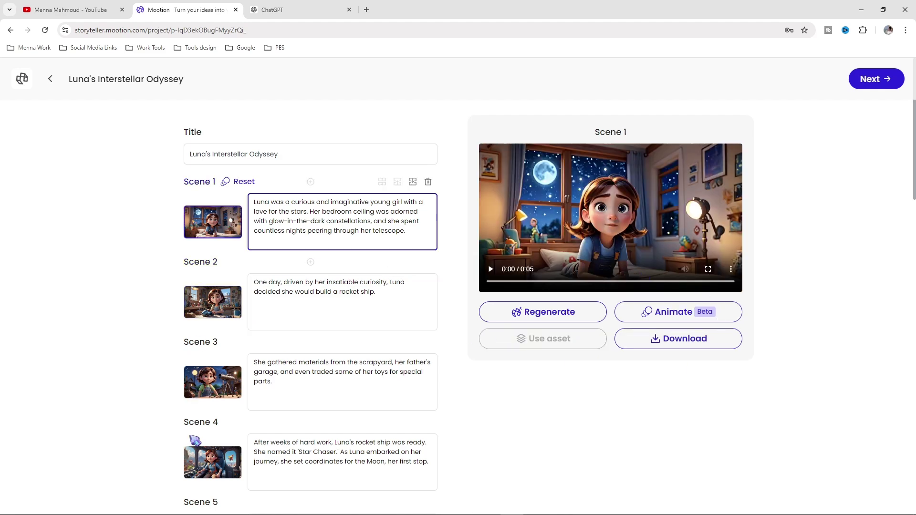
Step: Proceed to the video composition settings and choose the upright bold yellow subtitle style with the Image thumbnail
left_click(879, 86)
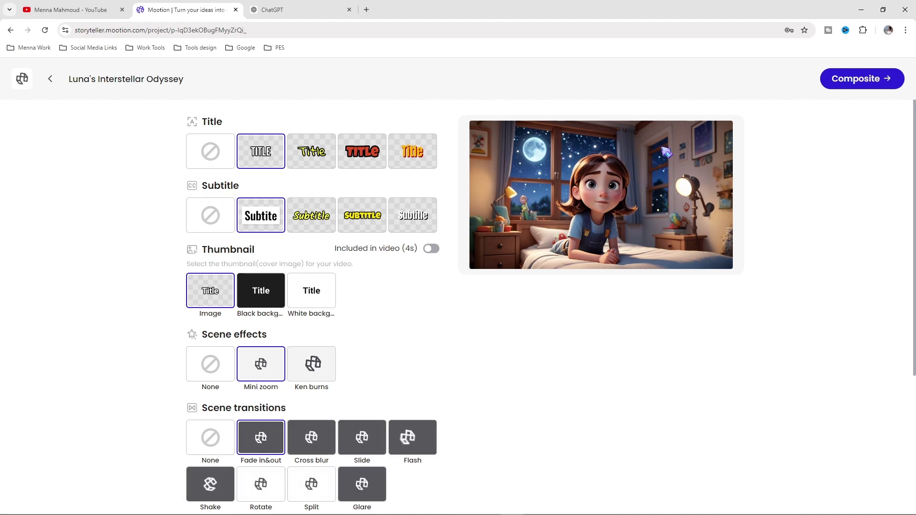
left_click(362, 215)
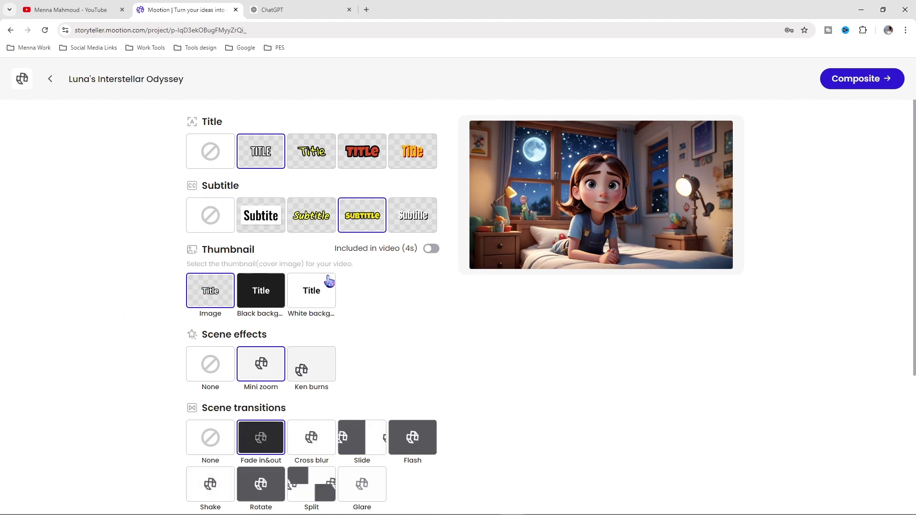
left_click(310, 296)
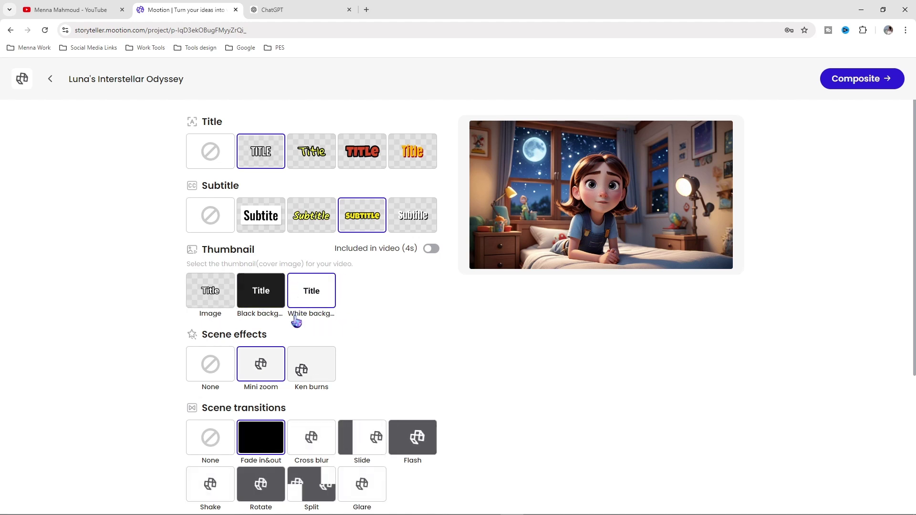
left_click(210, 298)
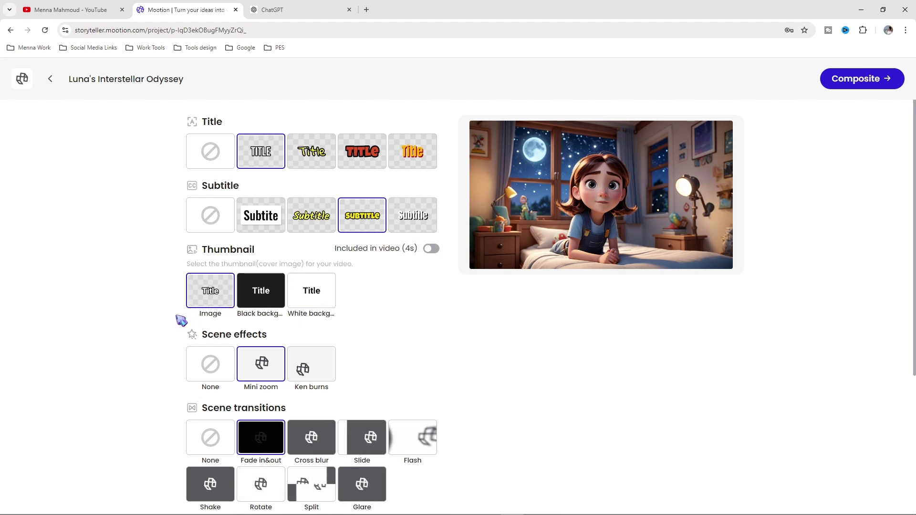
Step: Set the scene effect to Mini zoom after trying Ken burns, and set the scene transition to Glare
scroll(181, 321, "down", 1)
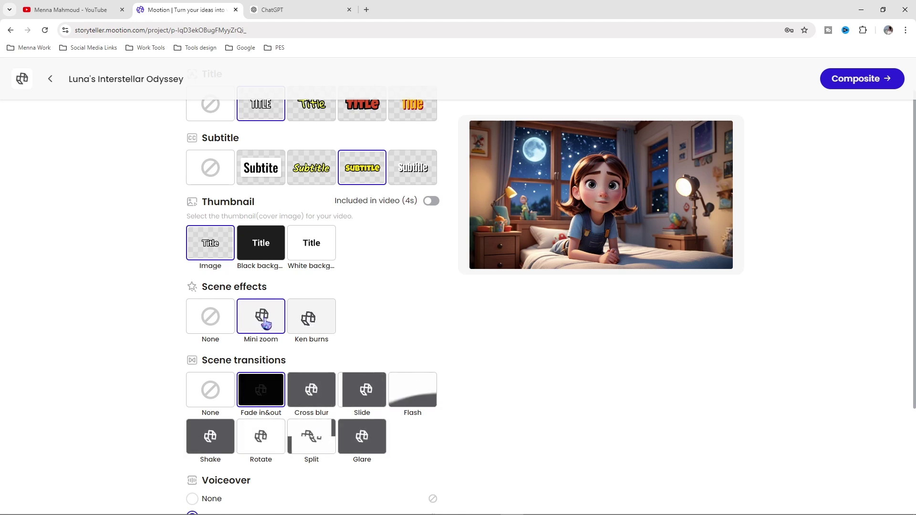
left_click(312, 322)
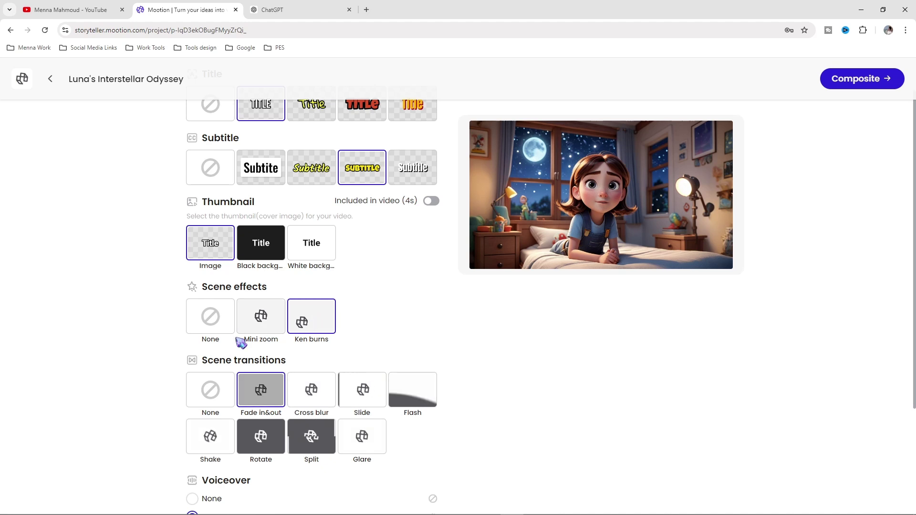
left_click(248, 329)
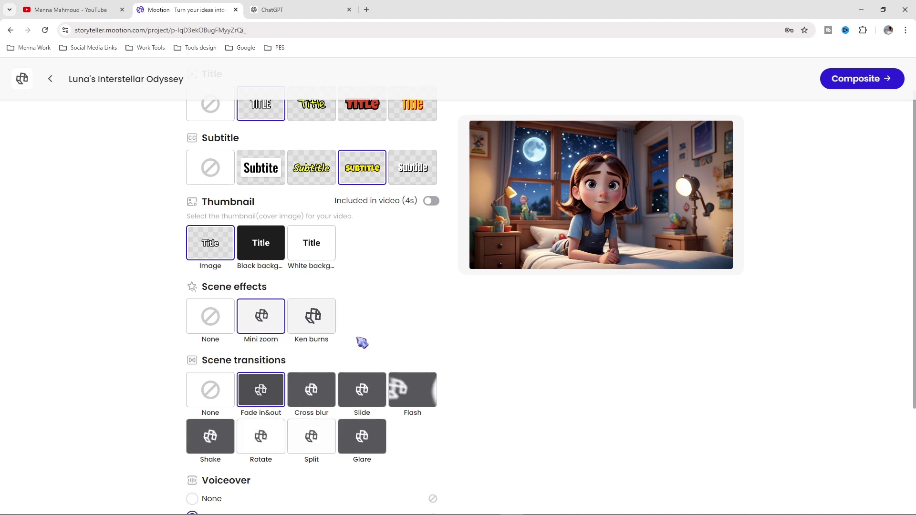
scroll(408, 329, "down", 2)
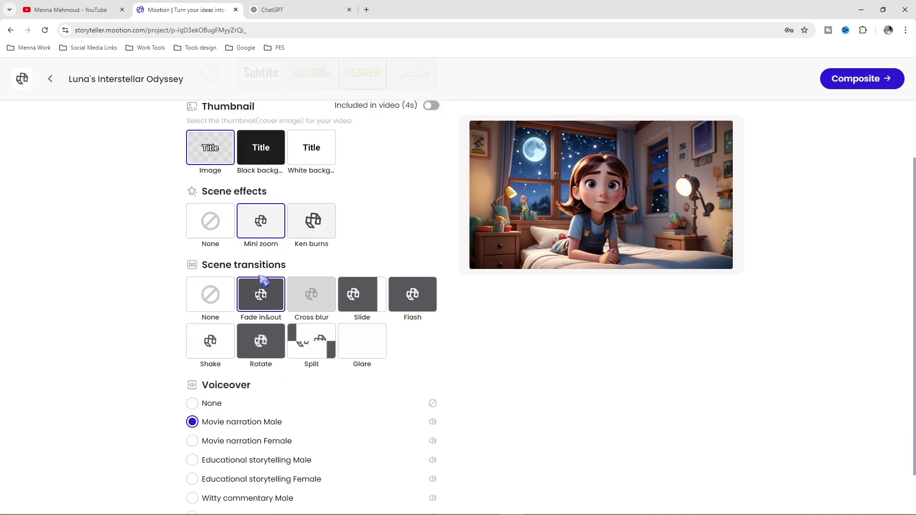
triple_click(257, 266)
left_click(258, 272)
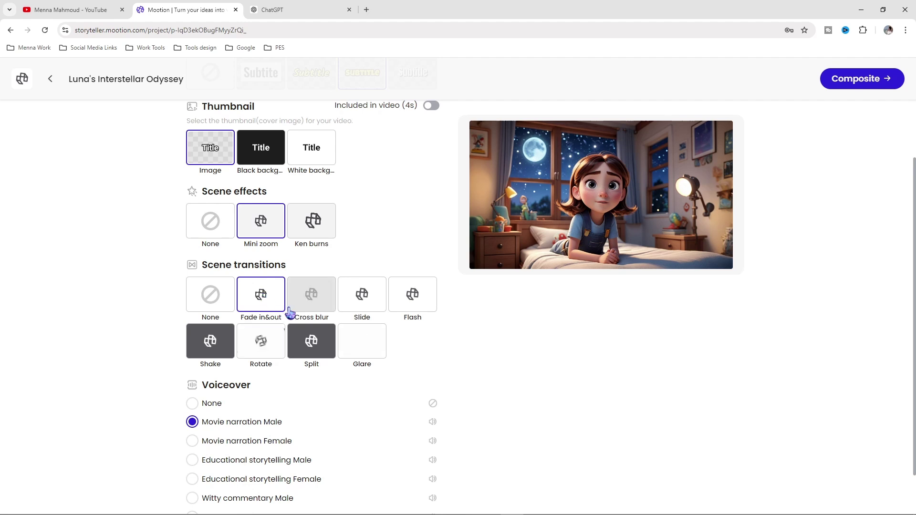
left_click(372, 352)
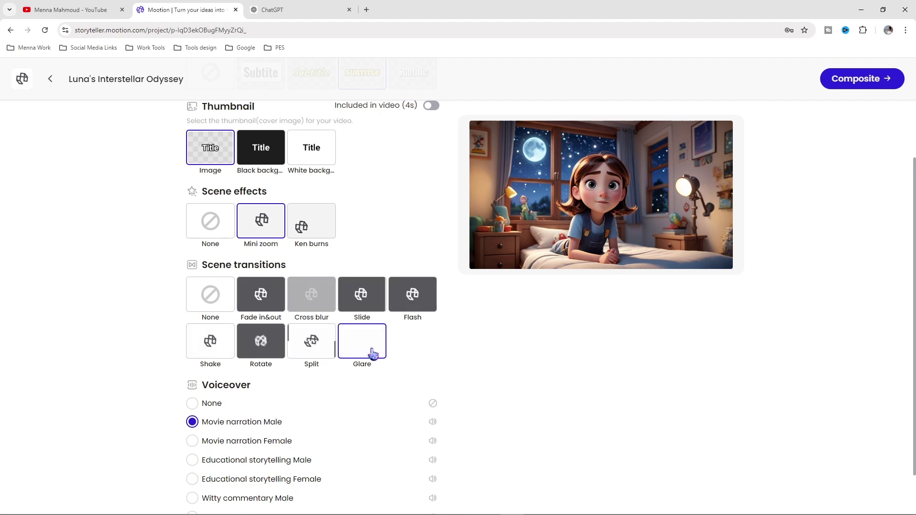
Step: Try the movie narration and educational storytelling voices, male and female, and set the voiceover to None
scroll(372, 352, "down", 1)
left_click(426, 348)
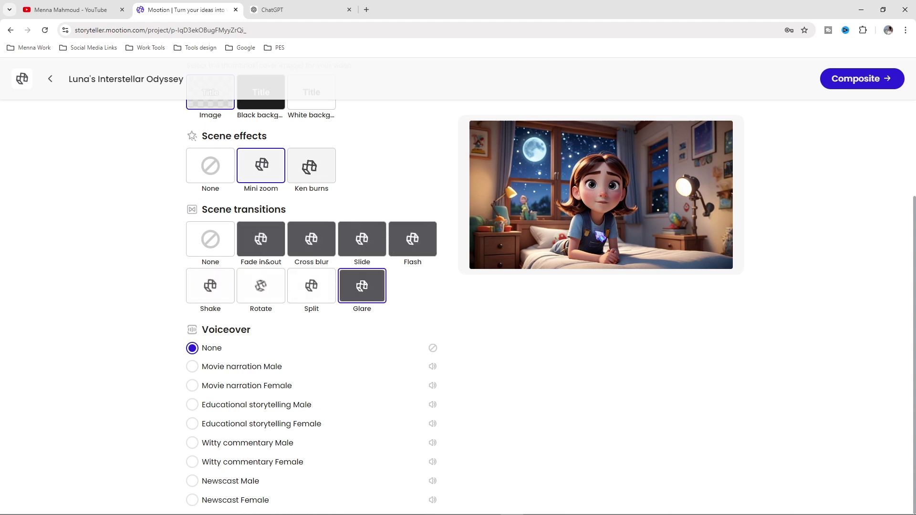
left_click(193, 370)
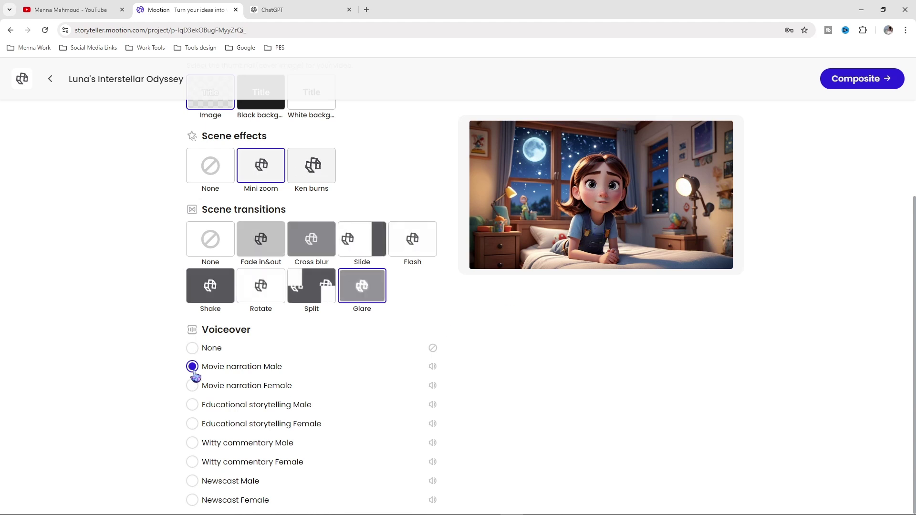
left_click(191, 388)
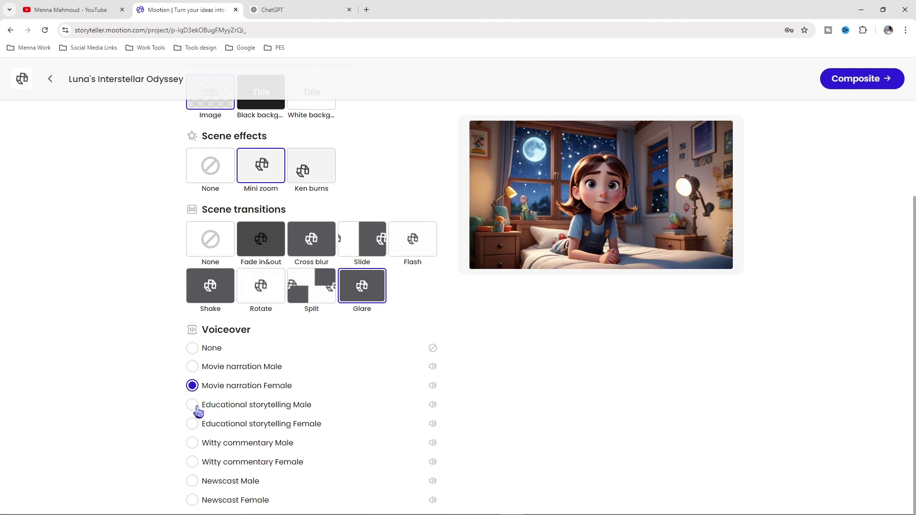
left_click(191, 405)
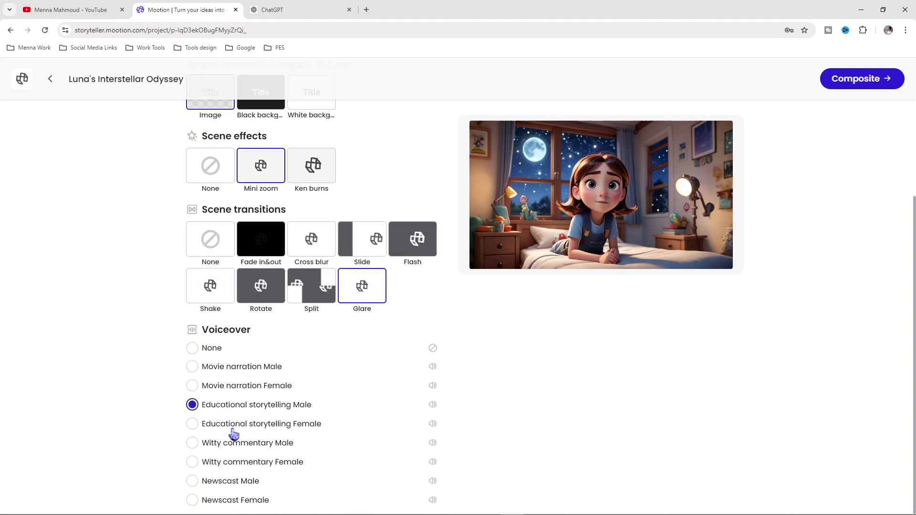
left_click(192, 426)
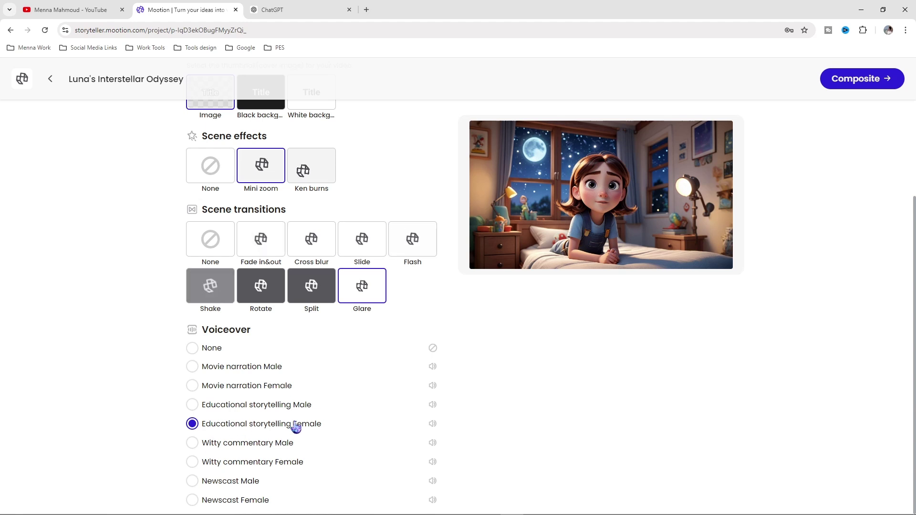
left_click(192, 349)
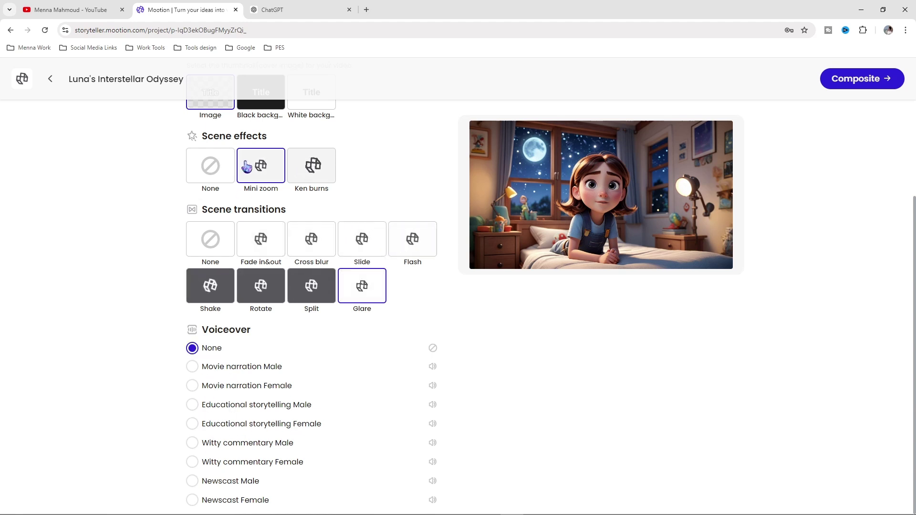
Step: Check the ChatGPT translation chat briefly, switch back to the Mootion project and composite the video with the chosen settings
left_click(293, 9)
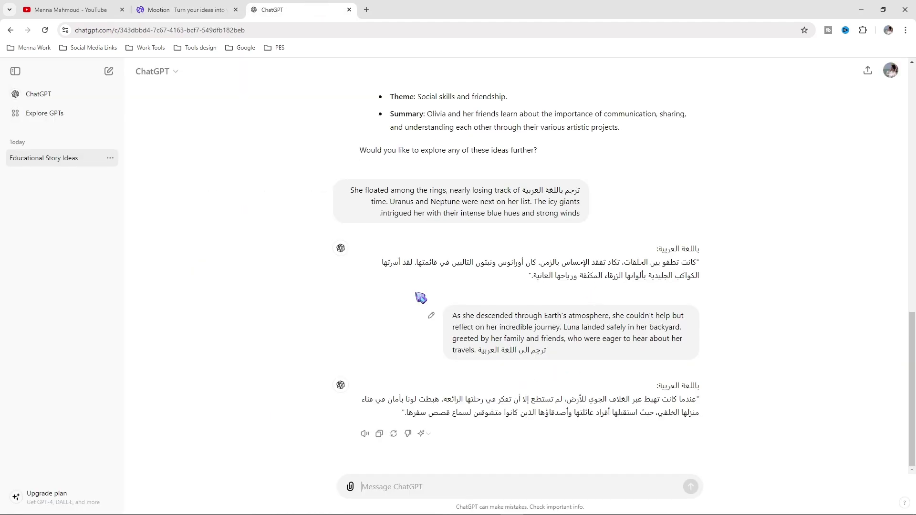
left_click(195, 10)
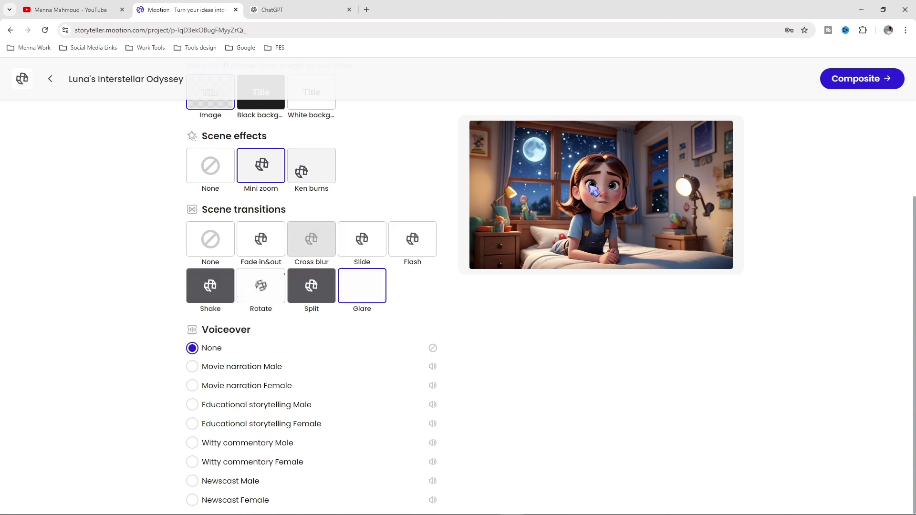
left_click(877, 82)
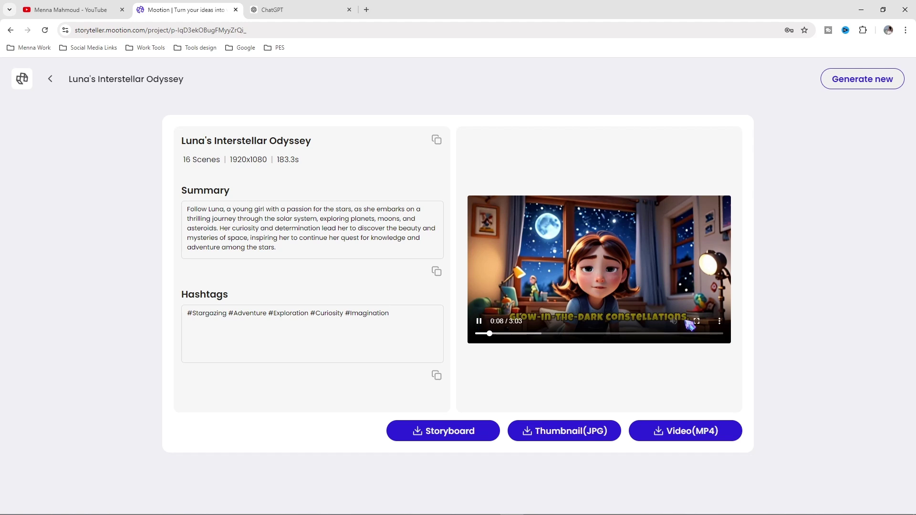
Step: Select the whole summary text of the composited story video and copy it
left_click(288, 253)
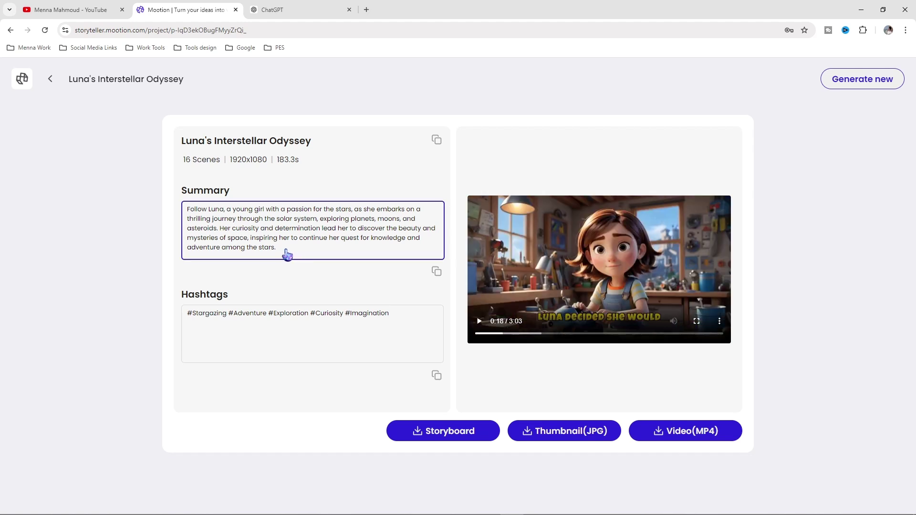
left_click_drag(287, 254, 165, 214)
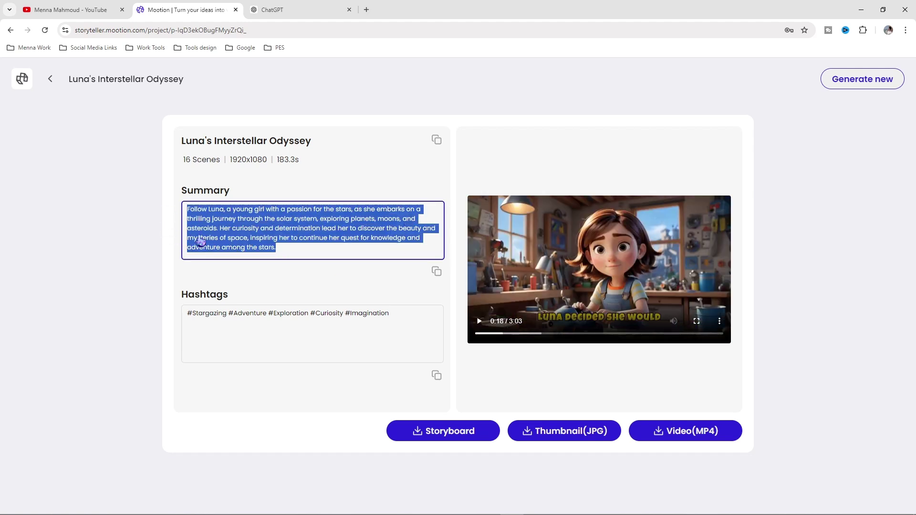
left_click(437, 273)
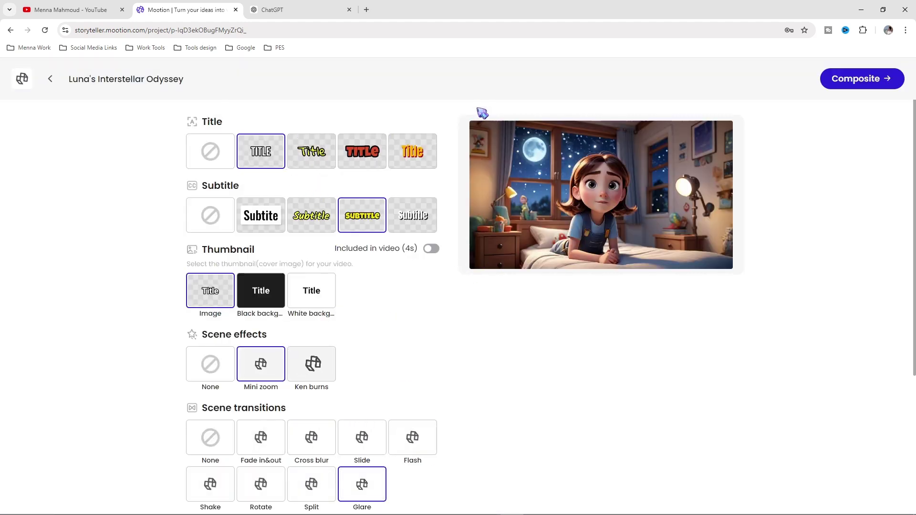
Step: Composite the video again with no title and the Movie narration Female voiceover
left_click(220, 148)
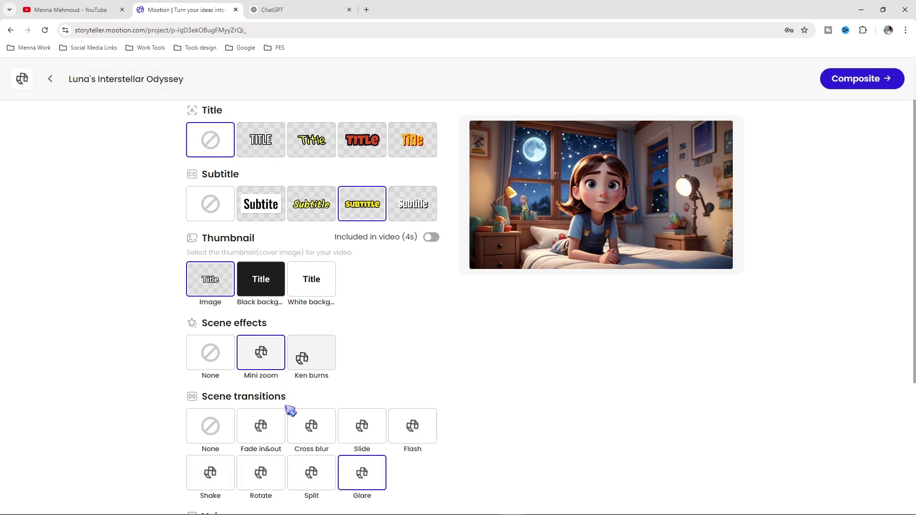
scroll(293, 352, "down", 2)
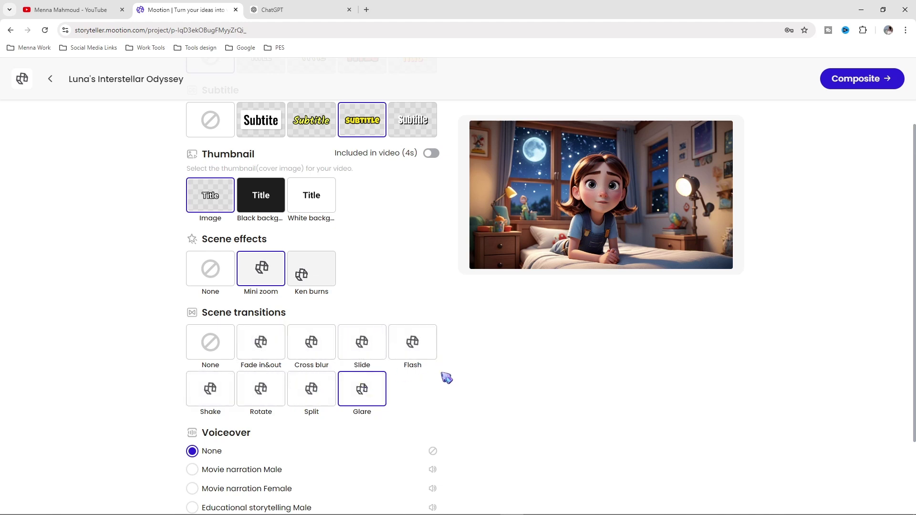
scroll(193, 402, "down", 2)
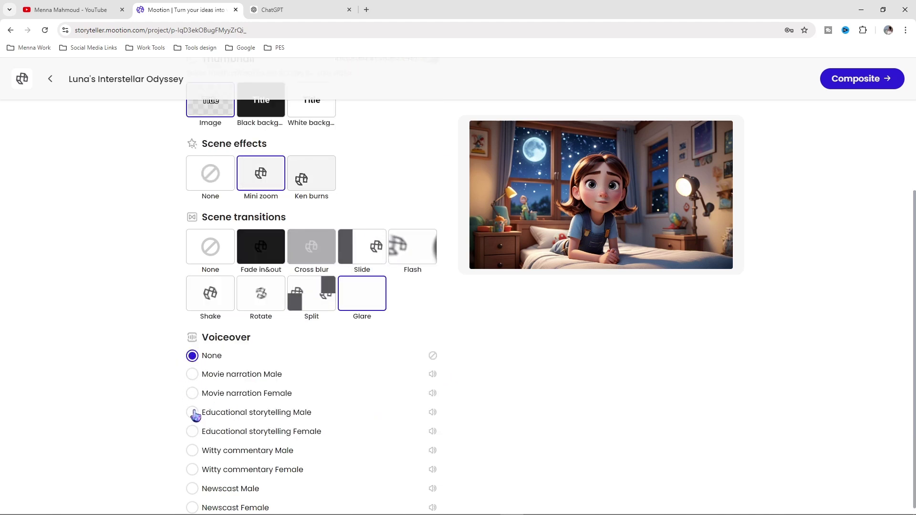
left_click(193, 397)
scroll(193, 403, "up", 4)
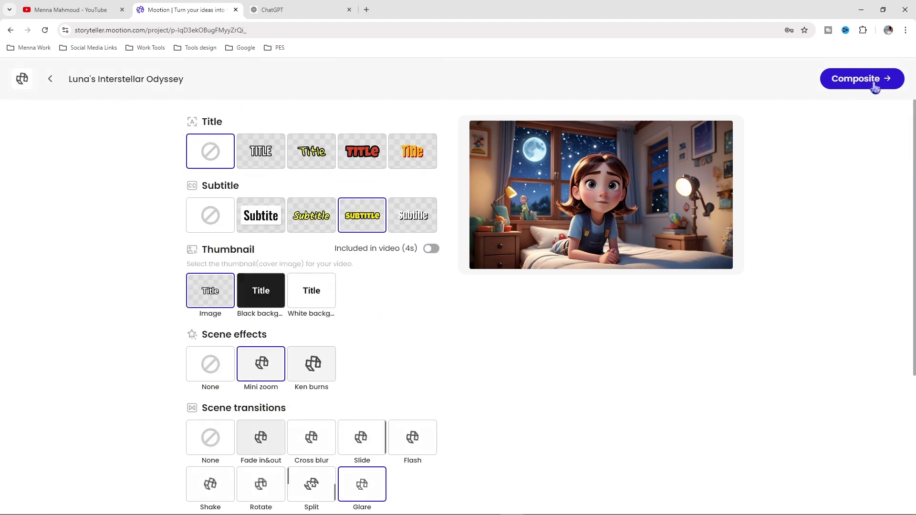
left_click(866, 86)
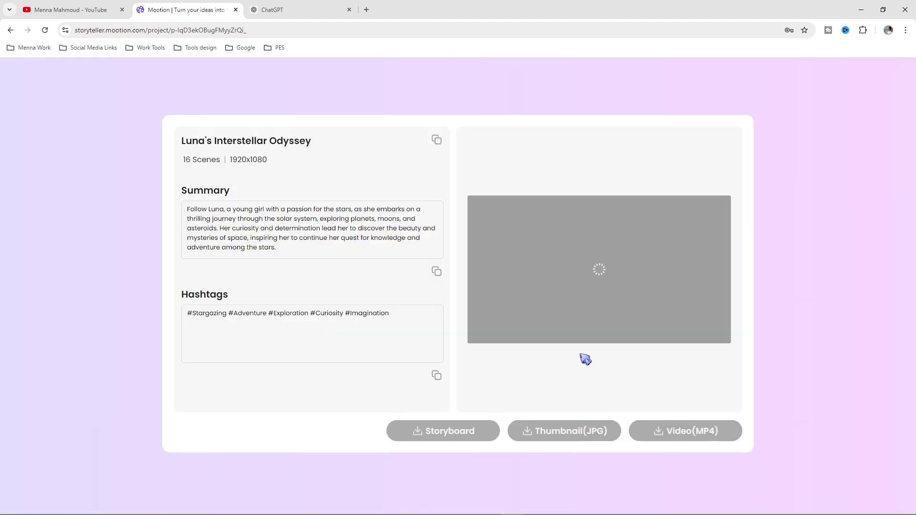